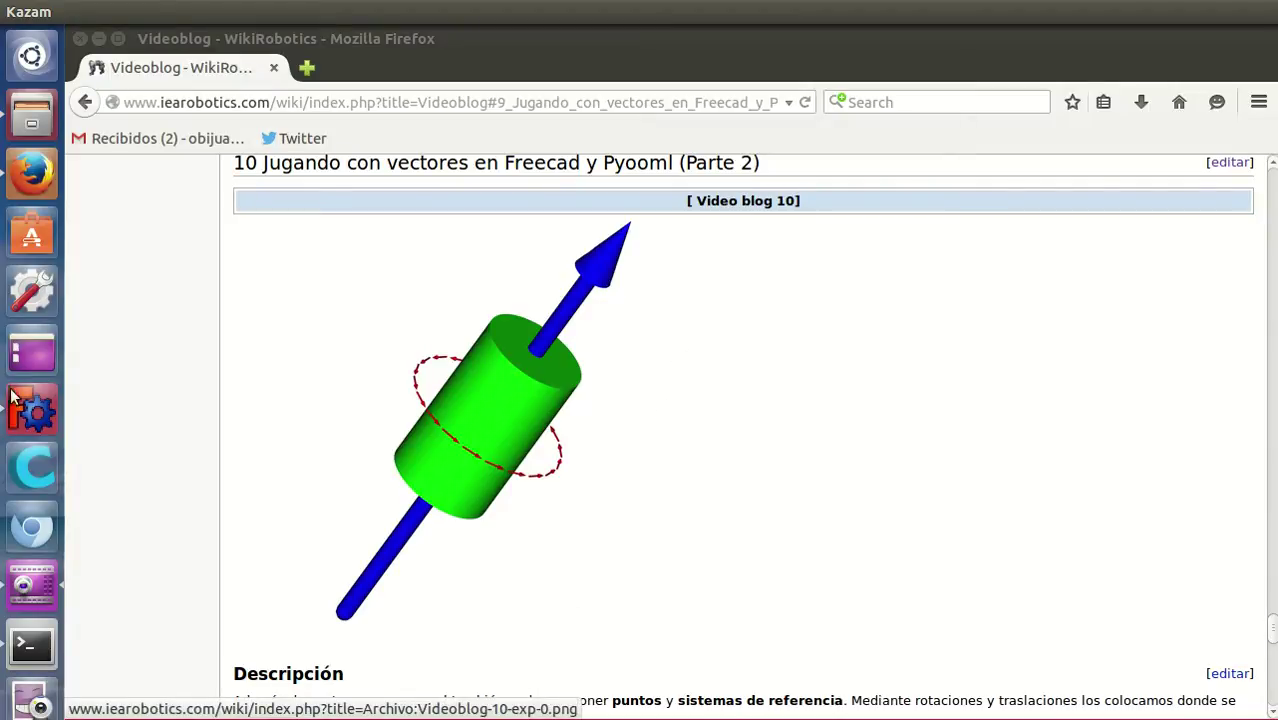
Switch from Firefox to FreeCAD, which shows an empty Unnamed Part document
{"action": "left_click", "coordinate": [38, 412]}
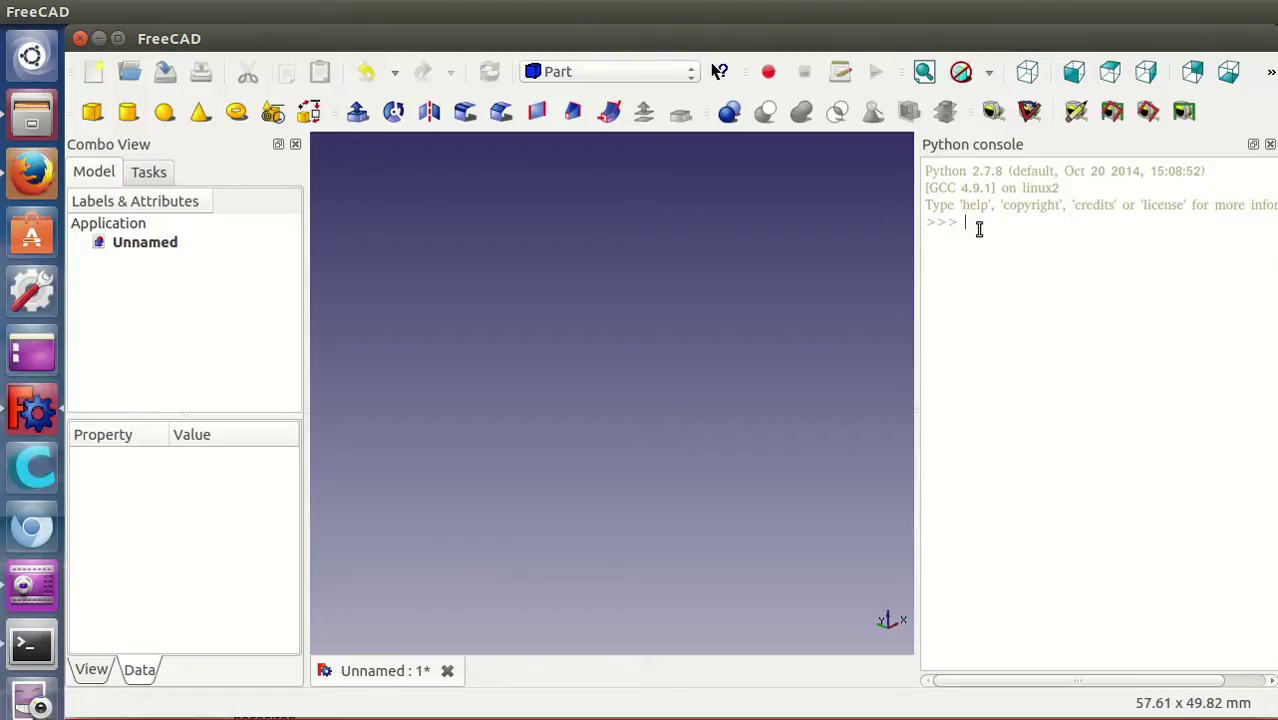
Import Vector and pyooml in the console, then run frame() to create an XYZ axis frame
{"action": "key", "text": "Return"}
{"action": "type", "text": "from FreeCAD import Vector"}
{"action": "key", "text": "Return"}
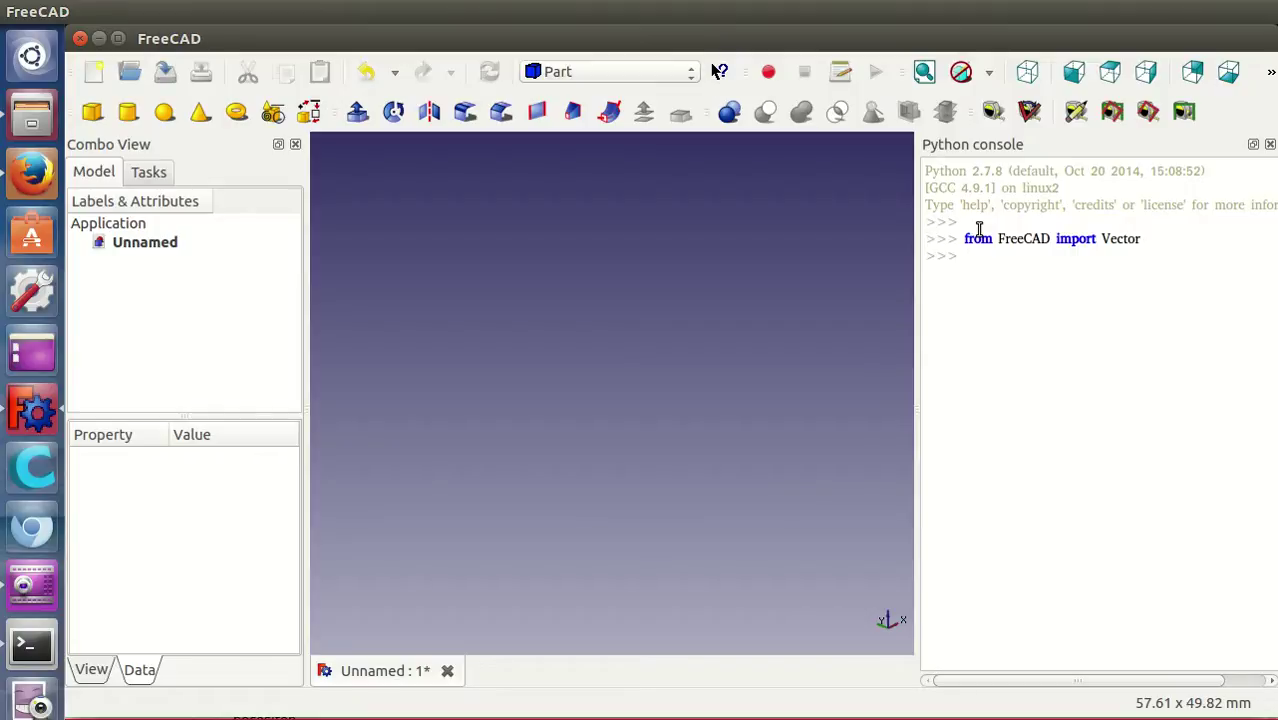
{"action": "type", "text": "from pyooml import *"}
{"action": "key", "text": "Return"}
{"action": "key", "text": "Return"}
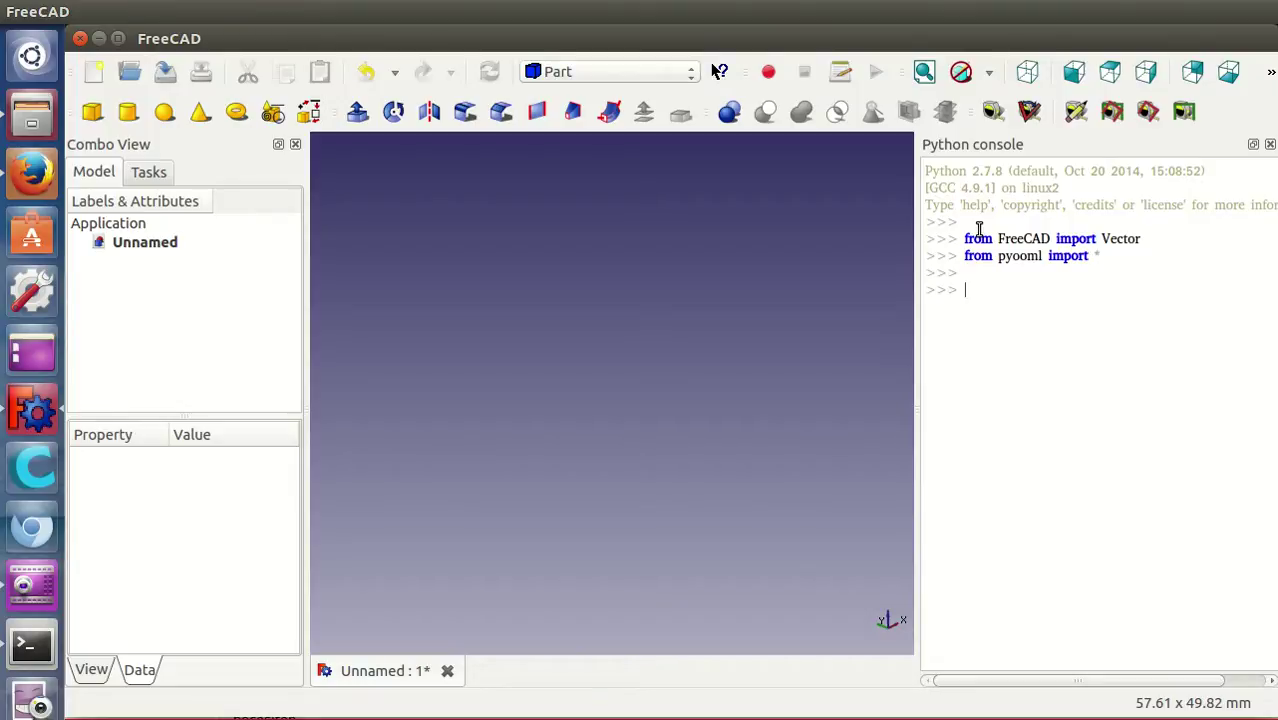
{"action": "type", "text": "frame("}
{"action": "key", "text": "Return"}
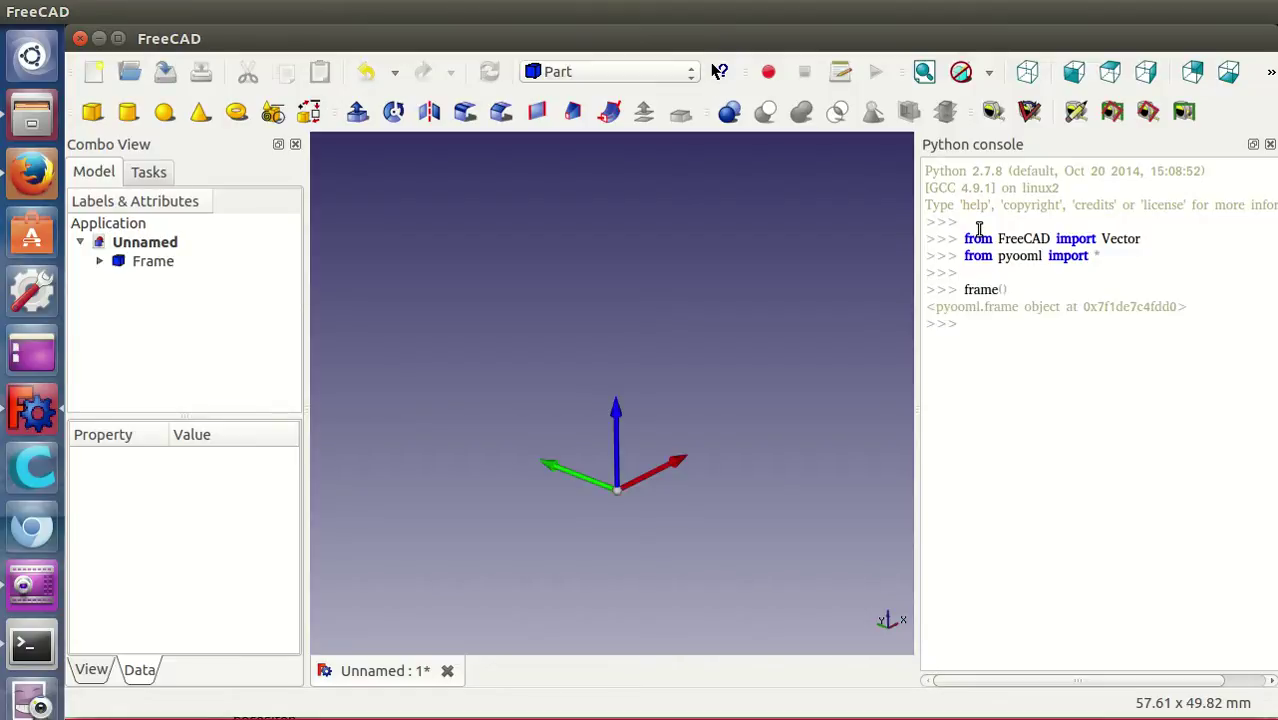
Fit the frame in view and create a Point at v = Vector(10, 10, 10) with point(v)
{"action": "left_click", "coordinate": [924, 71]}
{"action": "mouse_move", "coordinate": [707, 462]}
{"action": "middle_mouse_down"}
{"action": "mouse_move", "coordinate": [634, 356]}
{"action": "mouse_move", "coordinate": [656, 354]}
{"action": "middle_mouse_up"}
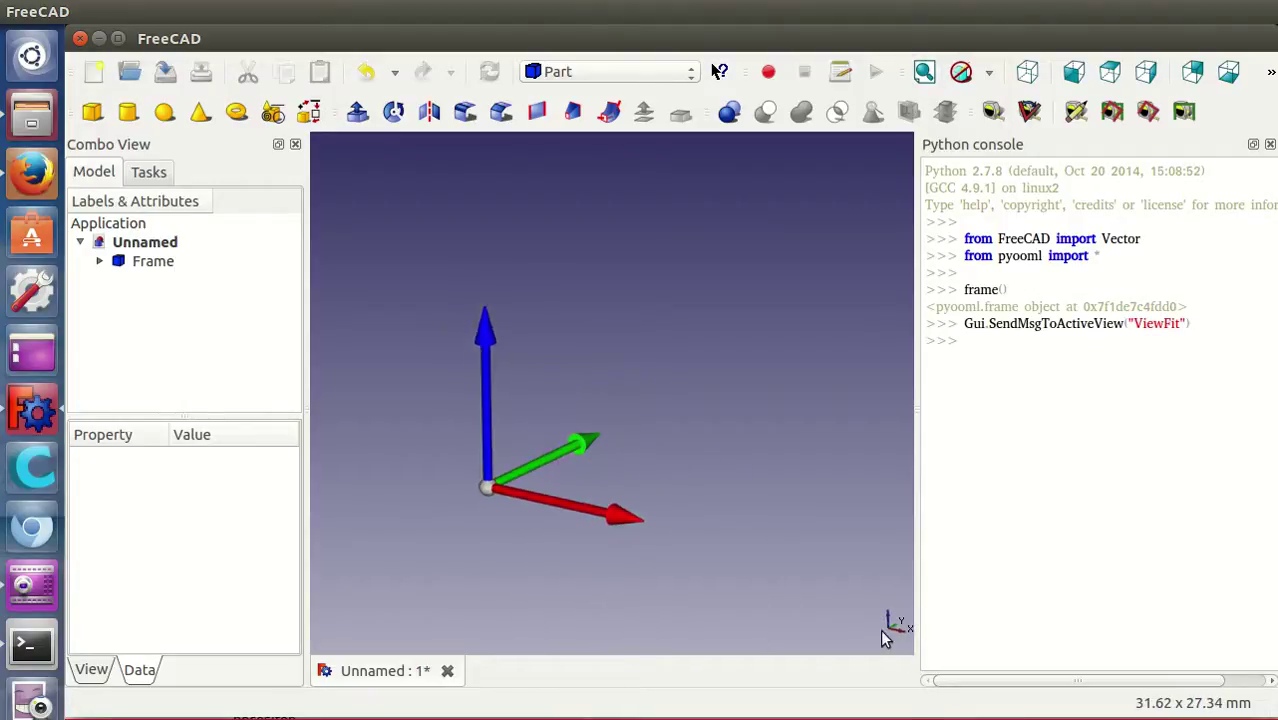
{"action": "mouse_move", "coordinate": [556, 543]}
{"action": "middle_mouse_down"}
{"action": "mouse_move", "coordinate": [637, 441]}
{"action": "mouse_move", "coordinate": [585, 320]}
{"action": "middle_mouse_up"}
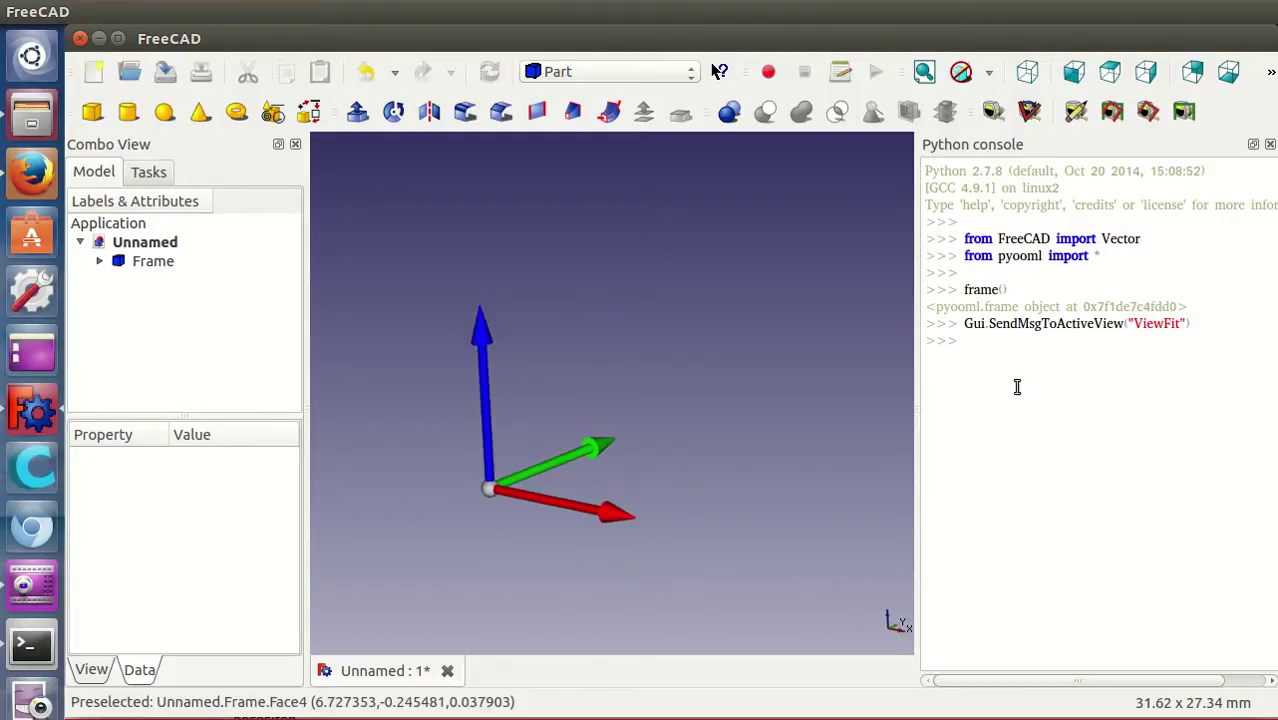
{"action": "key", "text": "Return"}
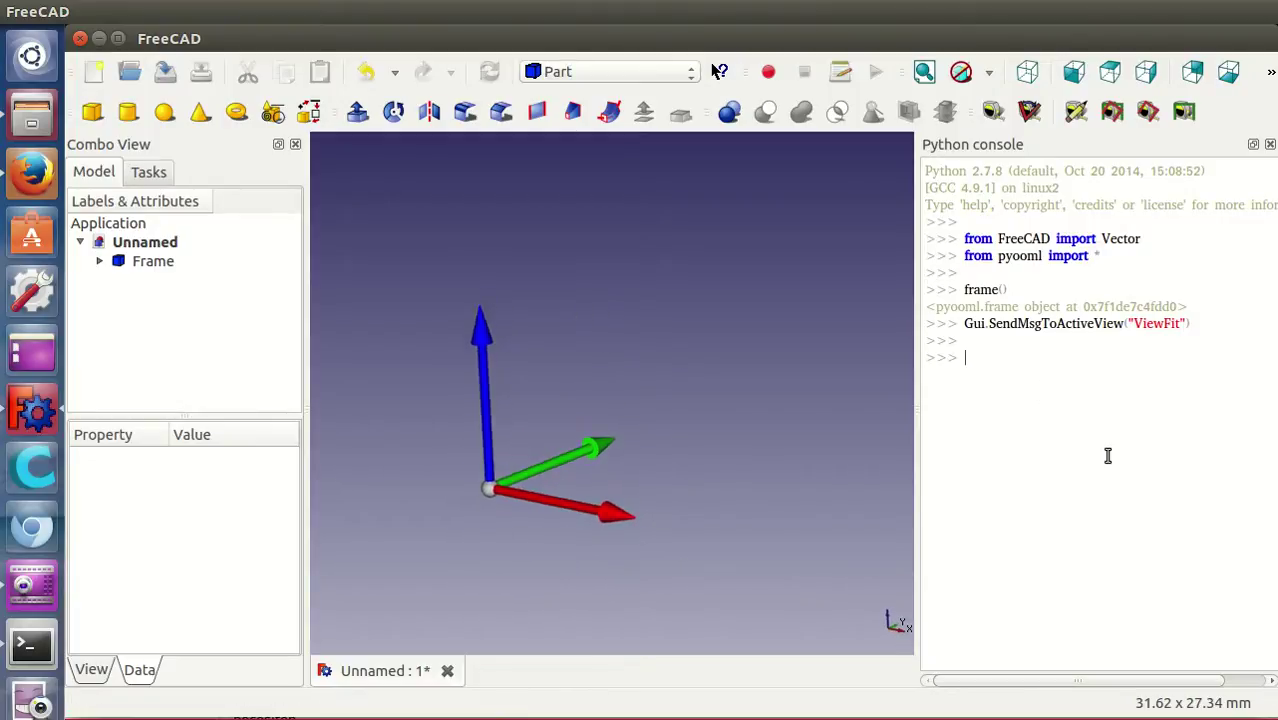
{"action": "type", "text": "v"}
{"action": "type", "text": " ="}
{"action": "type", "text": " Vector(10, 10, 10) "}
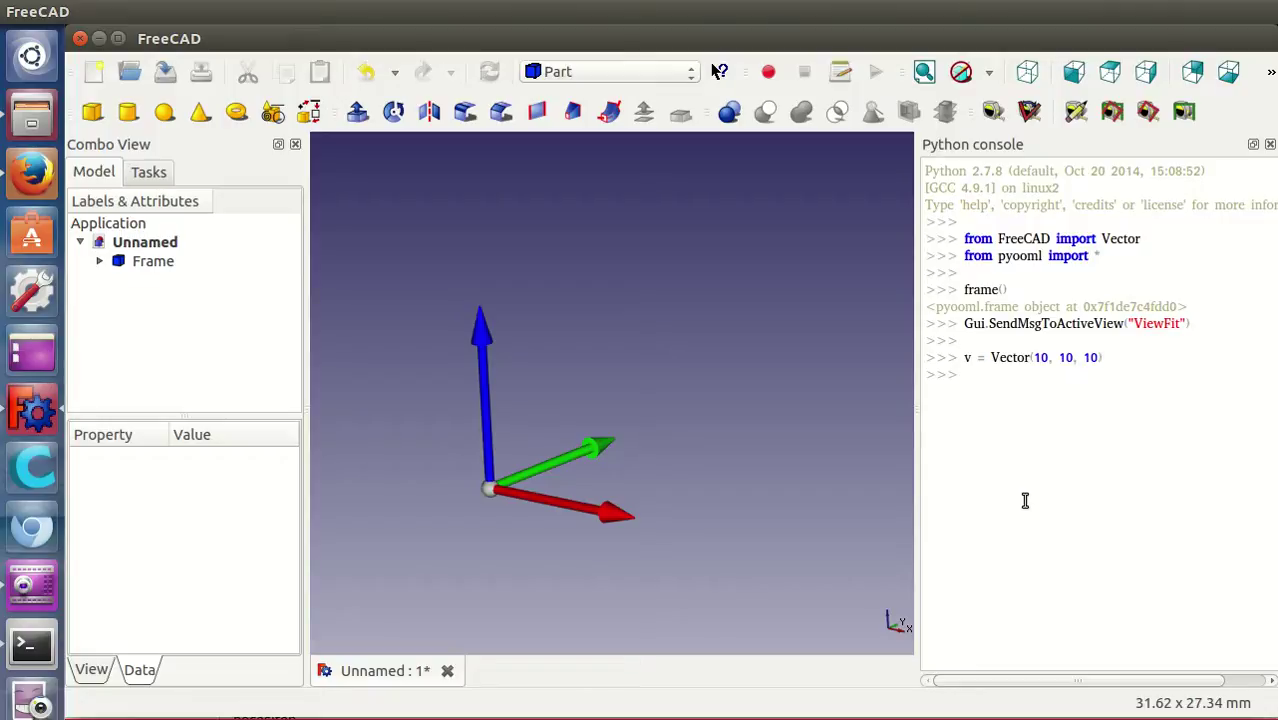
{"action": "type", "text": "point(v)"}
{"action": "key", "text": "Return"}
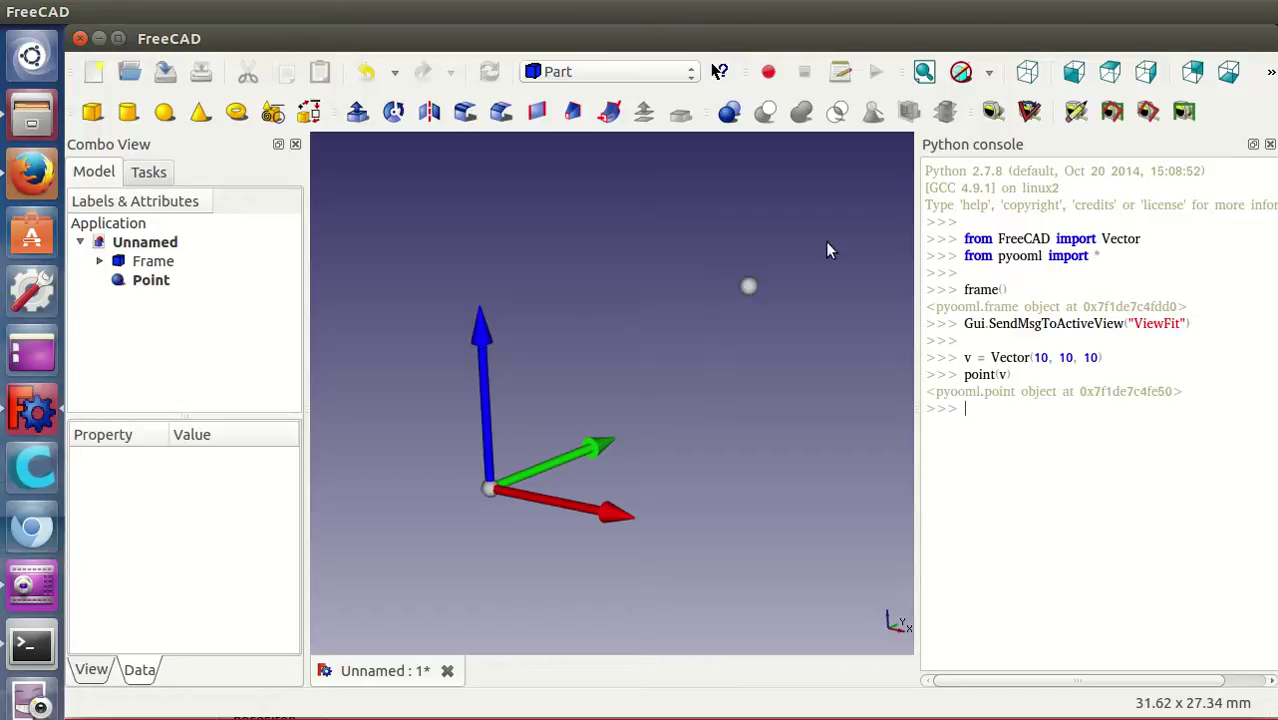
{"action": "mouse_move", "coordinate": [690, 439]}
{"action": "middle_mouse_down"}
{"action": "mouse_move", "coordinate": [742, 452]}
{"action": "mouse_move", "coordinate": [733, 439]}
{"action": "mouse_move", "coordinate": [628, 446]}
{"action": "mouse_move", "coordinate": [741, 470]}
{"action": "mouse_move", "coordinate": [713, 447]}
{"action": "middle_mouse_up"}
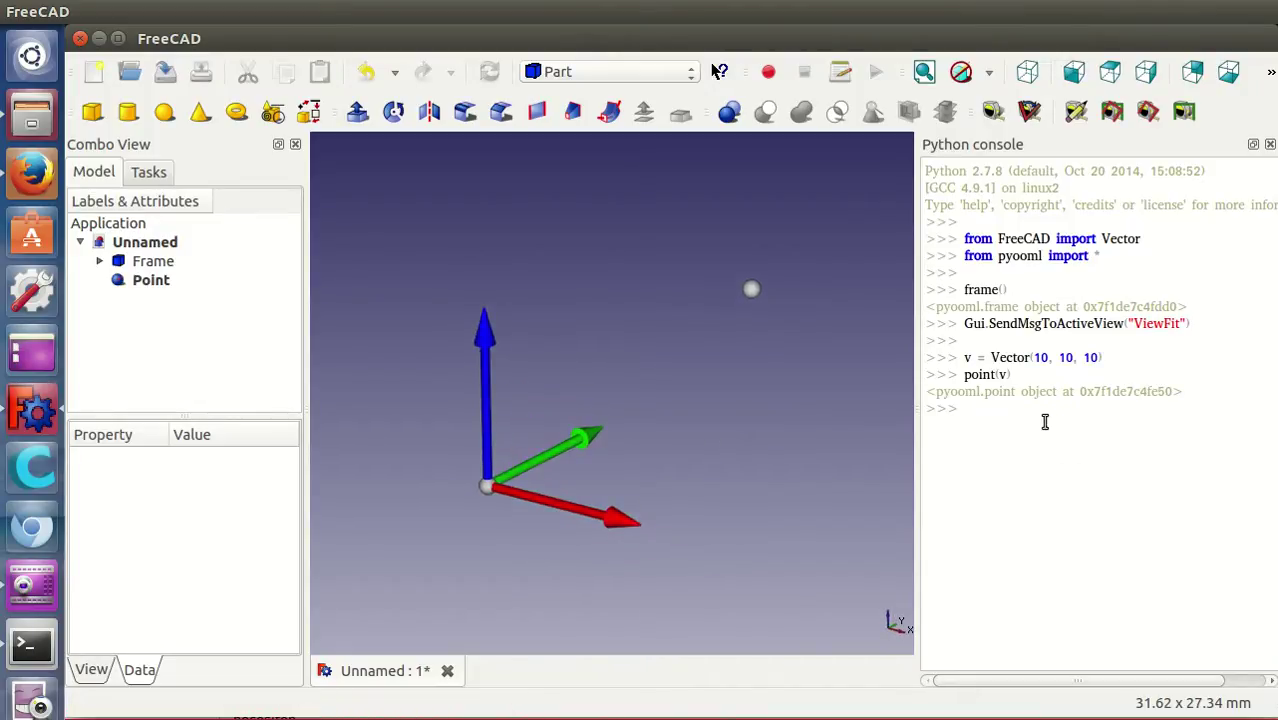
{"action": "type", "text": "svector(v).color(\"yellow\")"}
Draw the yellow vector with svector(v).color("yellow") and inspect the Point object's properties
{"action": "key", "text": "Return"}
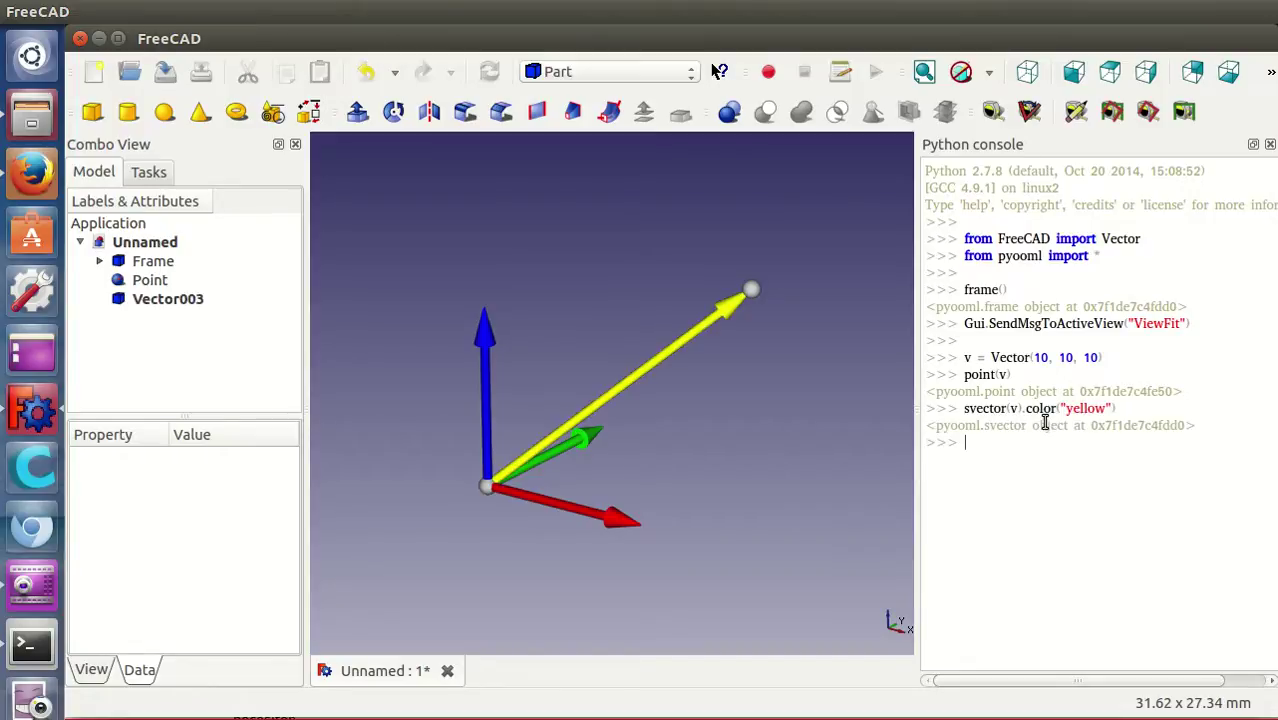
{"action": "left_click", "coordinate": [742, 283]}
{"action": "left_click", "coordinate": [150, 281]}
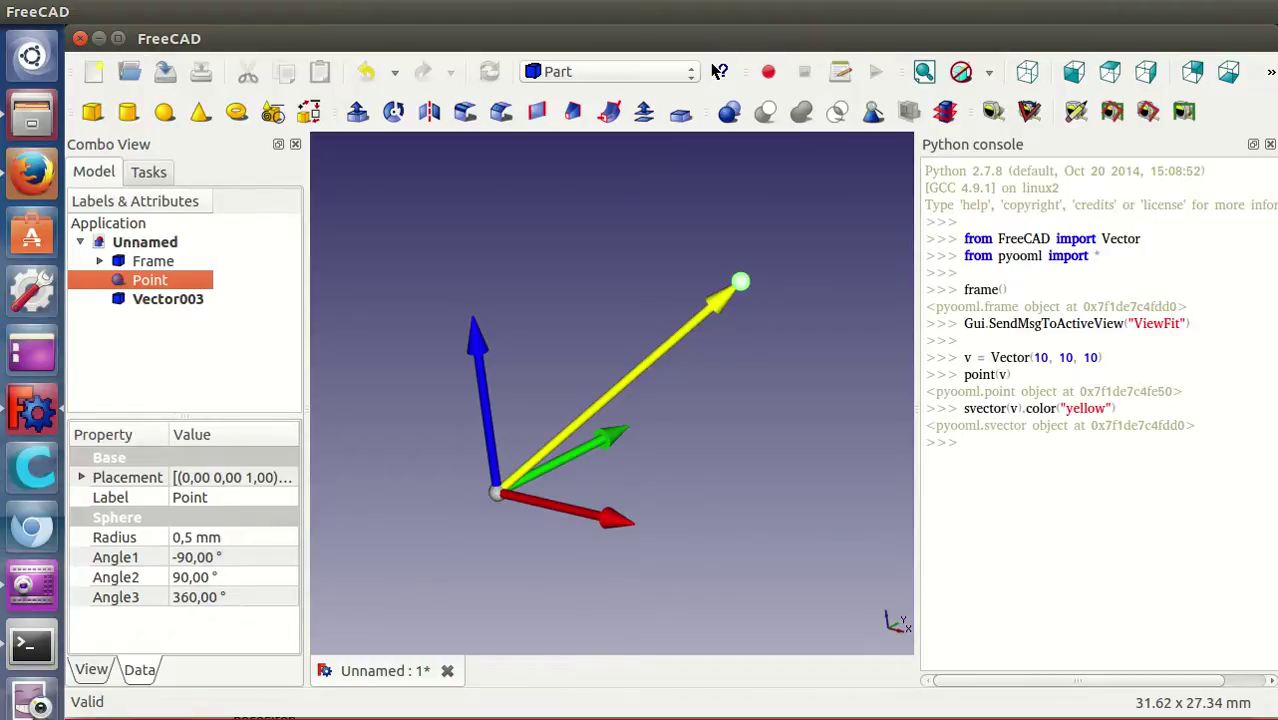
{"action": "left_click", "coordinate": [705, 430]}
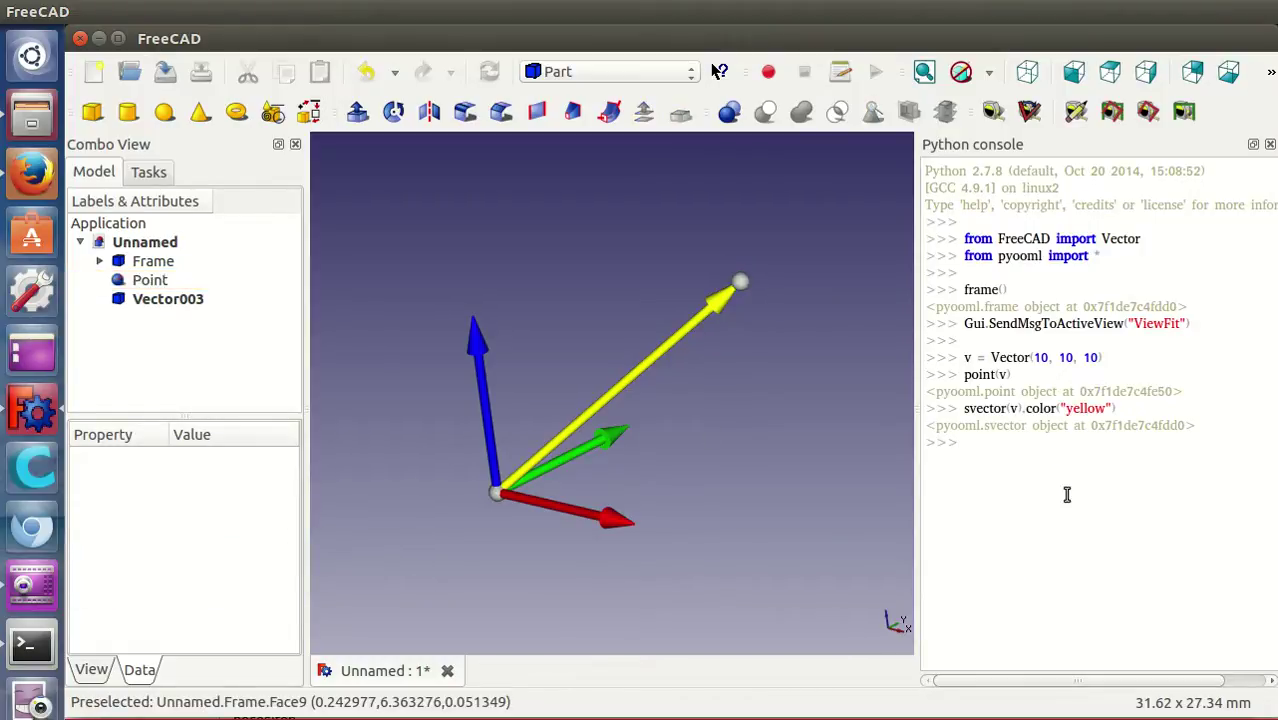
{"action": "type", "text": "c ="}
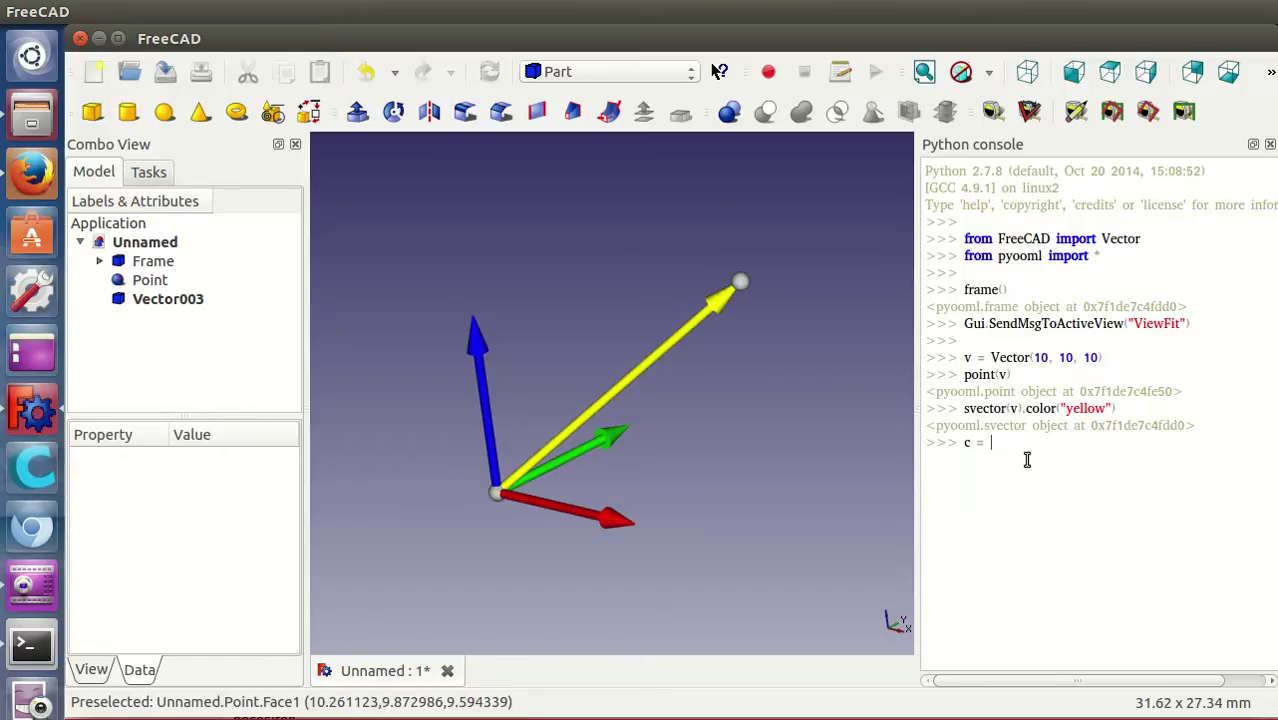
Create cube c = cube(v) and make it translucent with c.ice(80)
{"action": "type", "text": "cube("}
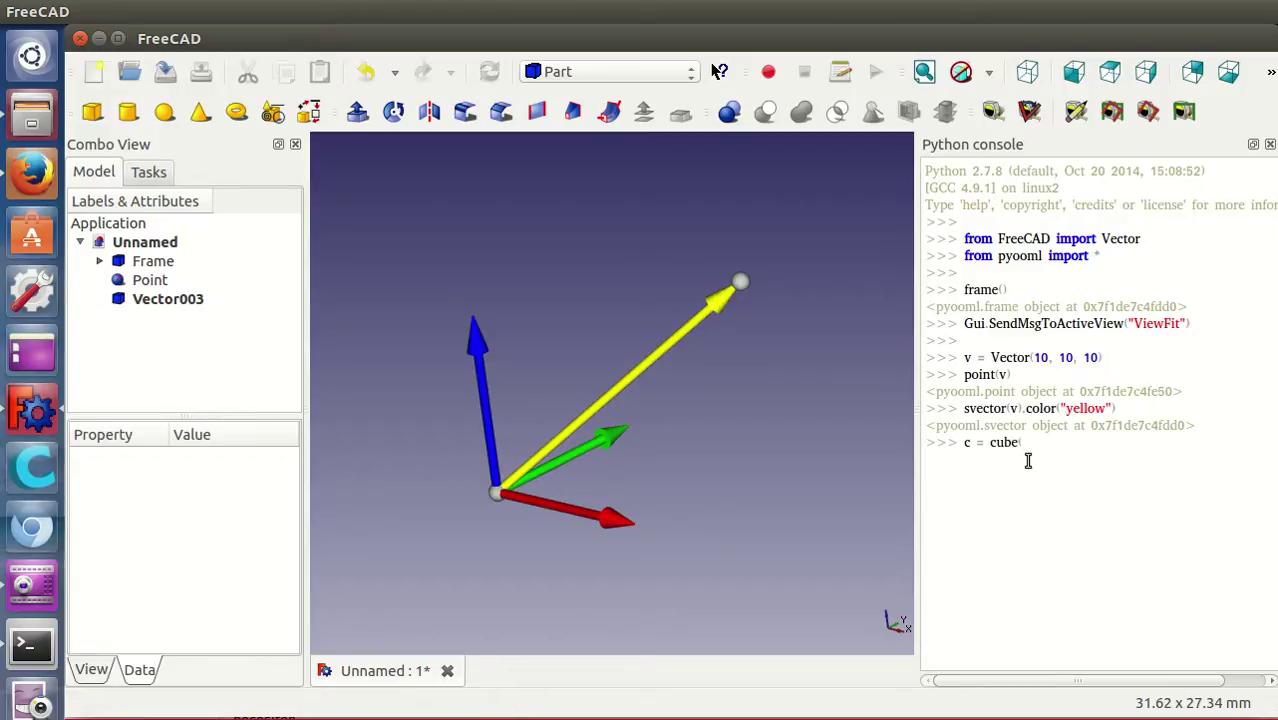
{"action": "type", "text": "v)"}
{"action": "key", "text": "Return"}
{"action": "mouse_move", "coordinate": [900, 473]}
{"action": "middle_mouse_down"}
{"action": "mouse_move", "coordinate": [774, 391]}
{"action": "mouse_move", "coordinate": [685, 451]}
{"action": "mouse_move", "coordinate": [802, 400]}
{"action": "mouse_move", "coordinate": [776, 491]}
{"action": "mouse_move", "coordinate": [710, 516]}
{"action": "mouse_move", "coordinate": [813, 362]}
{"action": "middle_mouse_up"}
{"action": "left_click", "coordinate": [1009, 473]}
{"action": "type", "text": "c.ice"}
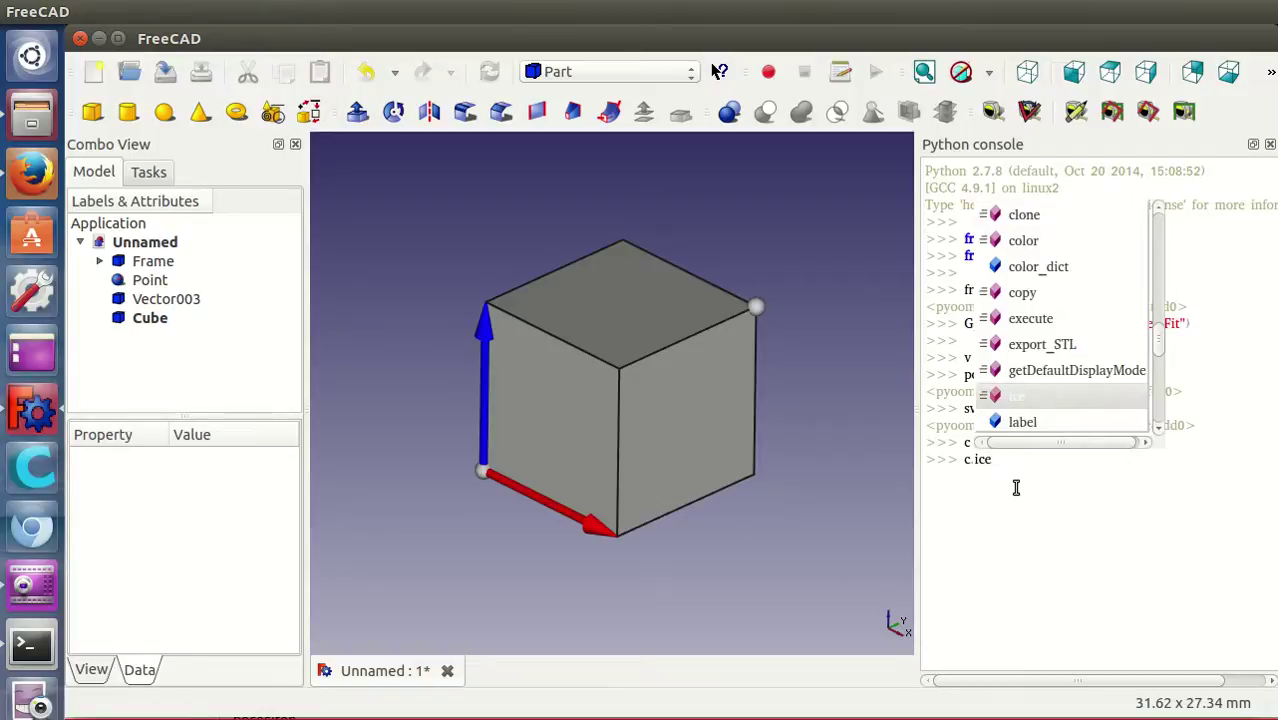
{"action": "type", "text": "("}
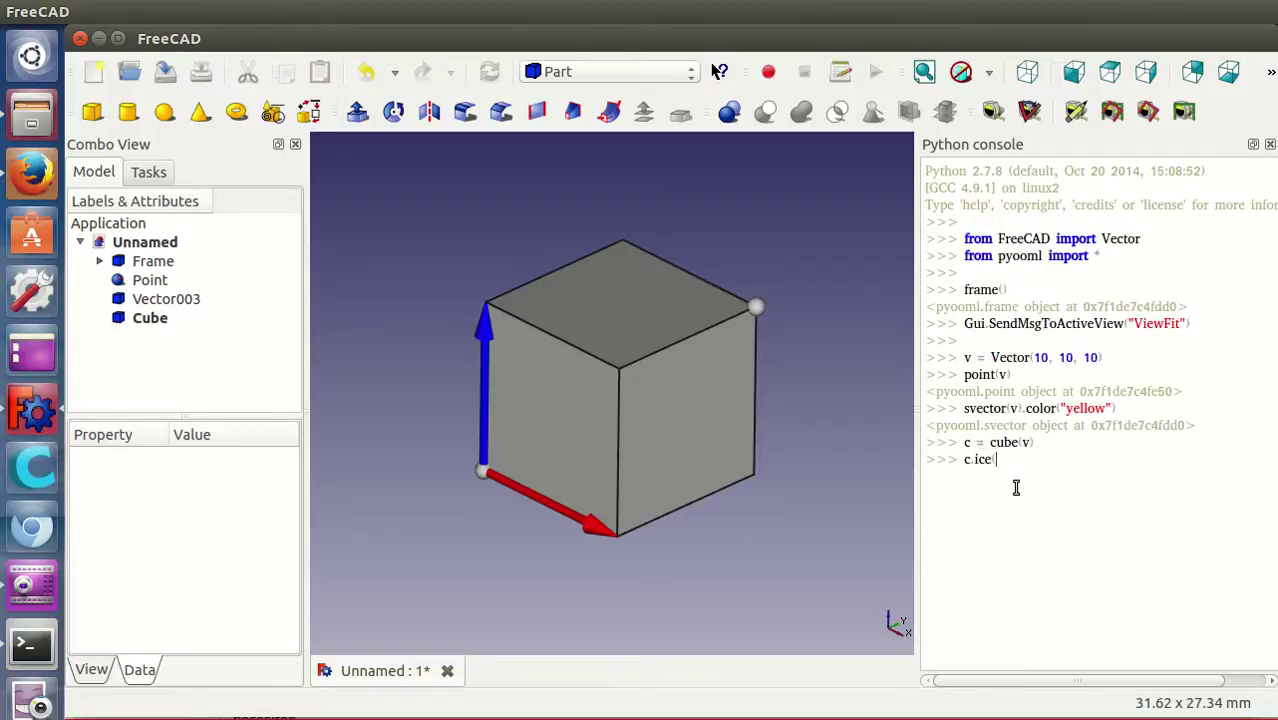
{"action": "type", "text": "80)"}
{"action": "key", "text": "Return"}
{"action": "mouse_move", "coordinate": [822, 476]}
{"action": "middle_mouse_down"}
{"action": "mouse_move", "coordinate": [776, 485]}
{"action": "mouse_move", "coordinate": [742, 513]}
{"action": "middle_mouse_up"}
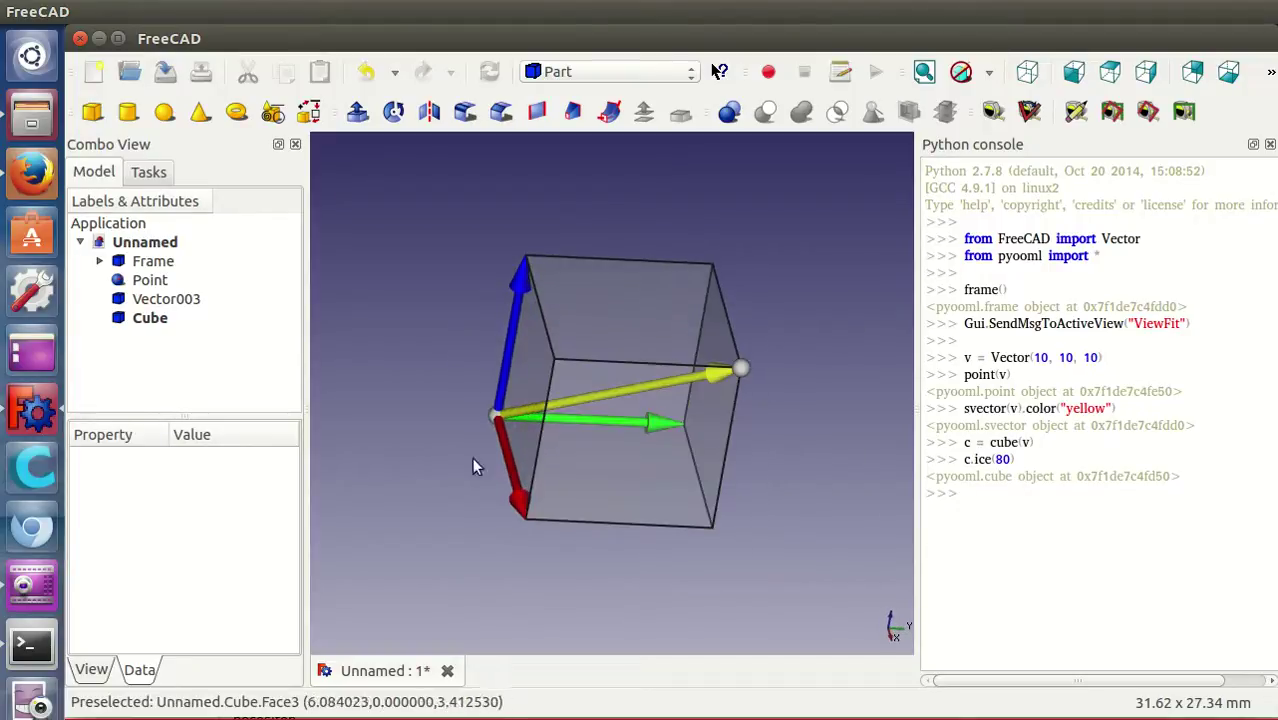
{"action": "mouse_move", "coordinate": [722, 576]}
{"action": "middle_mouse_down"}
{"action": "mouse_move", "coordinate": [787, 529]}
{"action": "mouse_move", "coordinate": [707, 545]}
{"action": "mouse_move", "coordinate": [724, 546]}
{"action": "middle_mouse_up"}
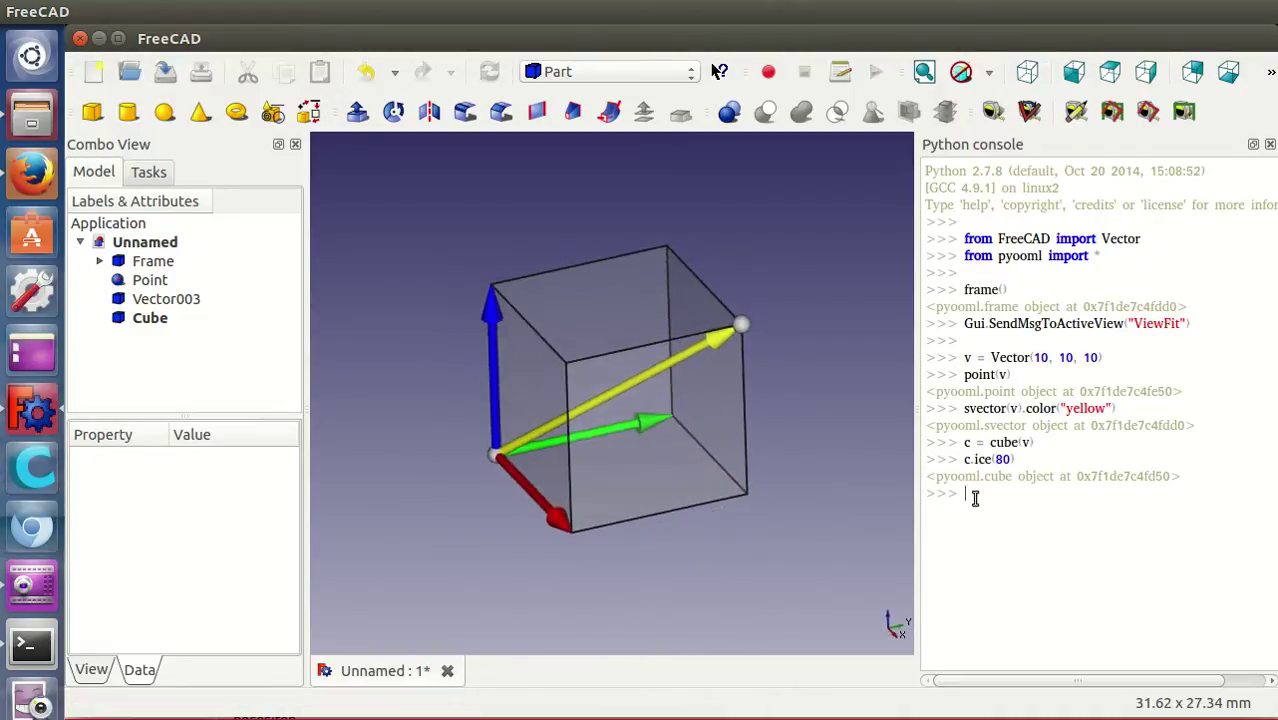
Create frame f2 = frame() and move it to (10, 10, 10) with f2.translate(v)
{"action": "key", "text": "Return"}
{"action": "type", "text": "f2 = frame()"}
{"action": "key", "text": "Return"}
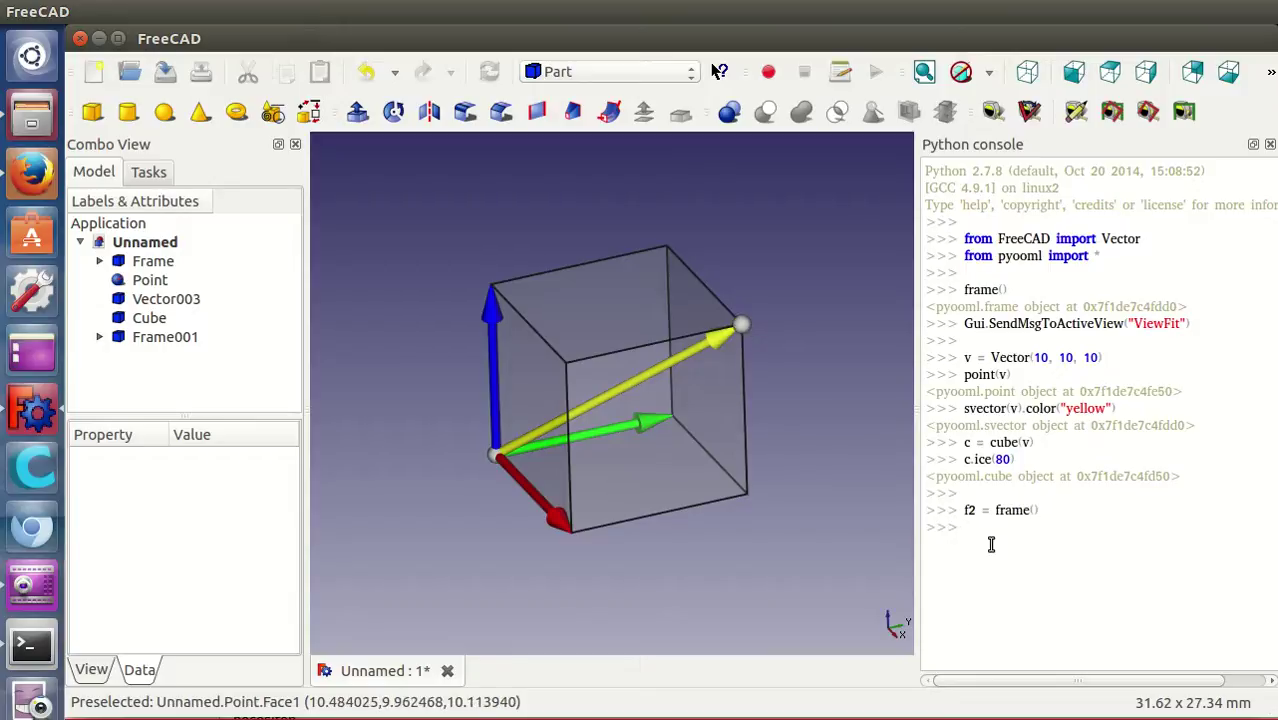
{"action": "type", "text": "f2.translate(v)"}
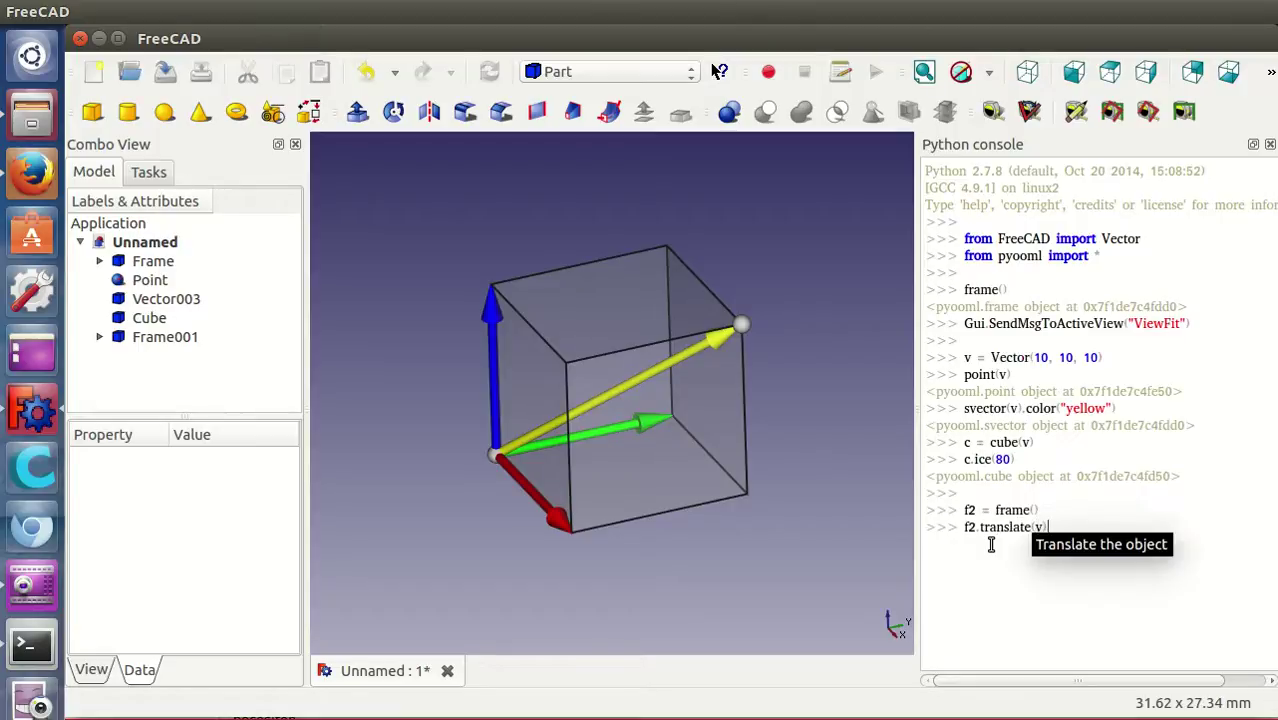
{"action": "key", "text": "Return"}
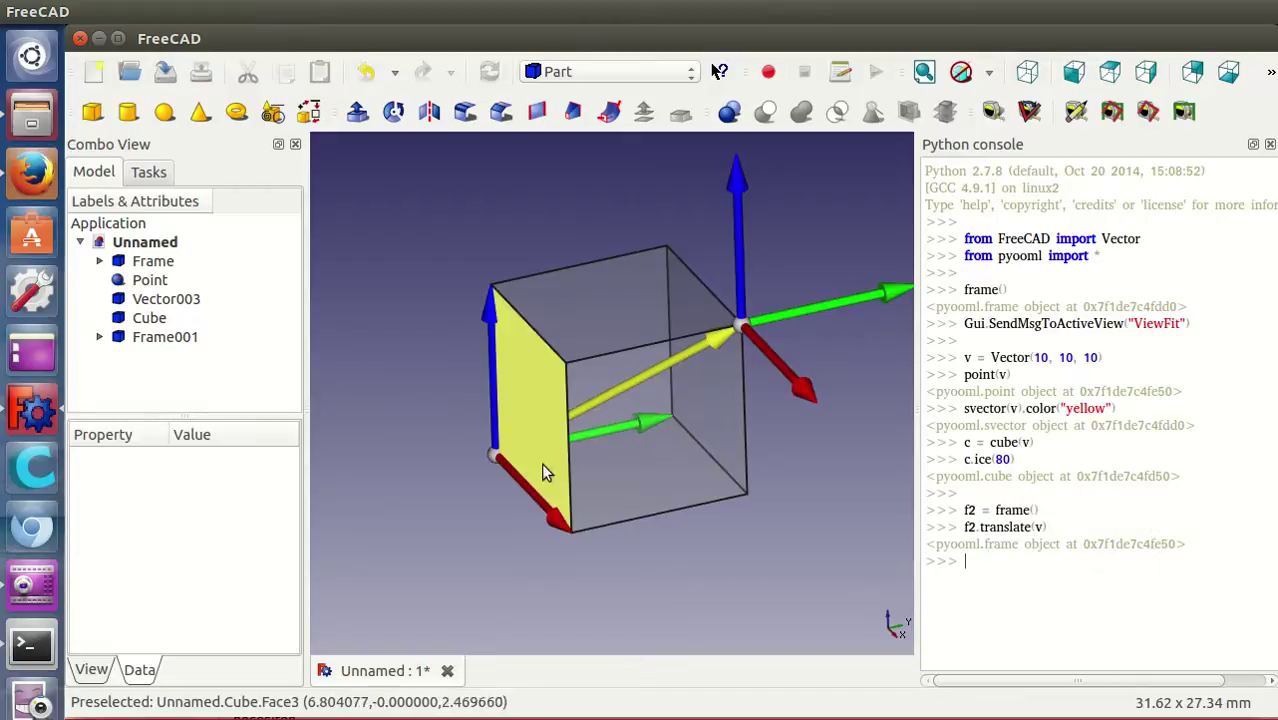
{"action": "mouse_move", "coordinate": [709, 529]}
{"action": "middle_mouse_down"}
{"action": "mouse_move", "coordinate": [790, 475]}
{"action": "mouse_move", "coordinate": [776, 451]}
{"action": "mouse_move", "coordinate": [713, 465]}
{"action": "middle_mouse_up"}
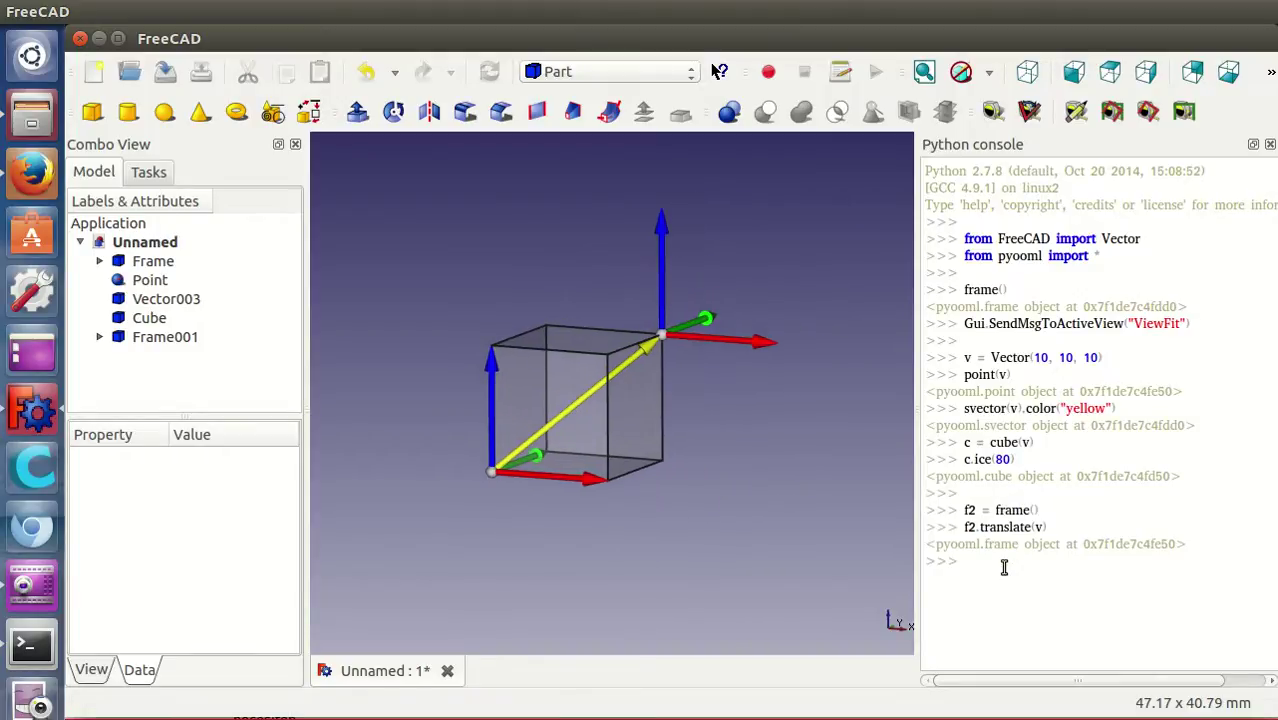
{"action": "type", "text": "f3 = frame()"}
Create frame f3, tilt it 30° about X with f3.rotx(30), and move it by v
{"action": "key", "text": "Return"}
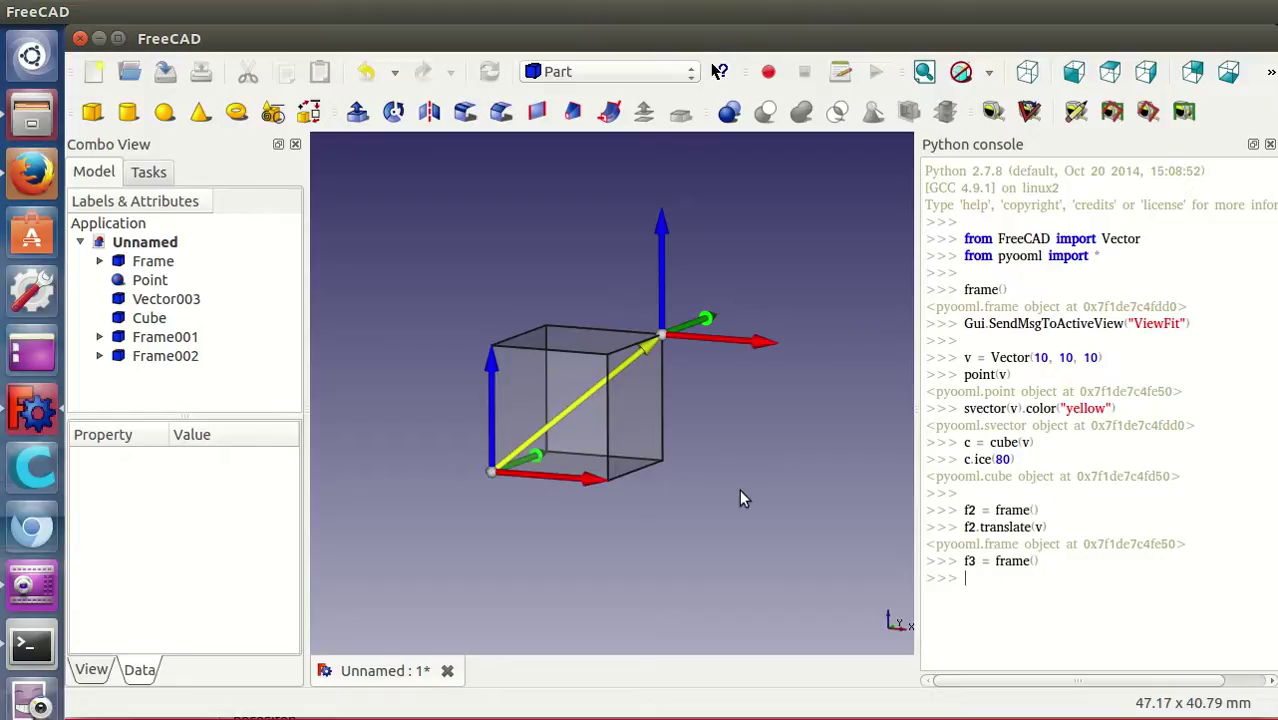
{"action": "type", "text": "f3."}
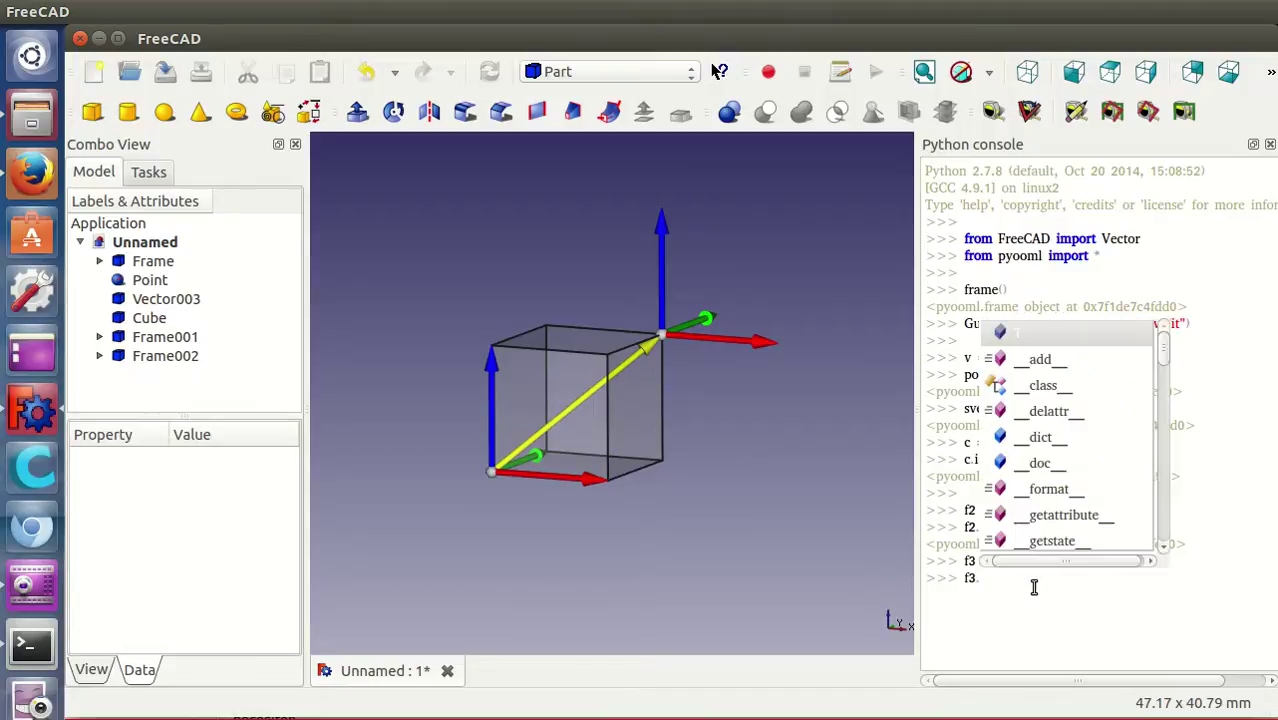
{"action": "type", "text": "rotx(30)"}
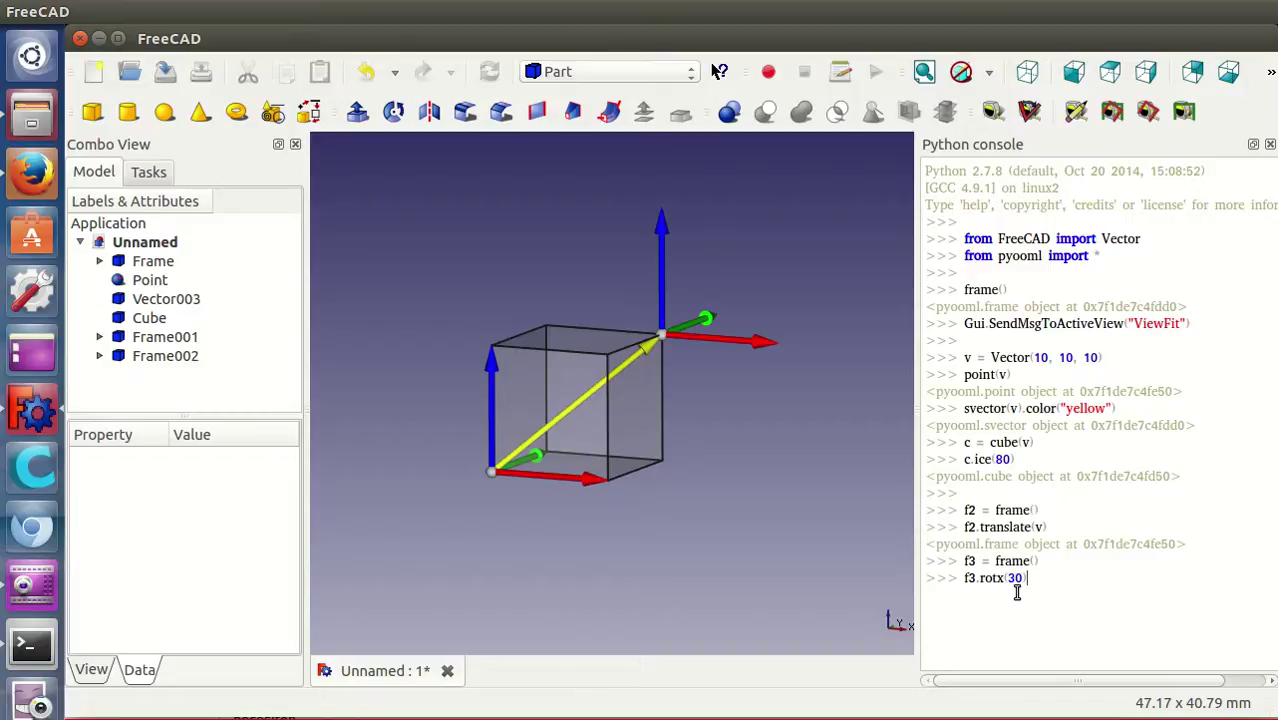
{"action": "key", "text": "Return"}
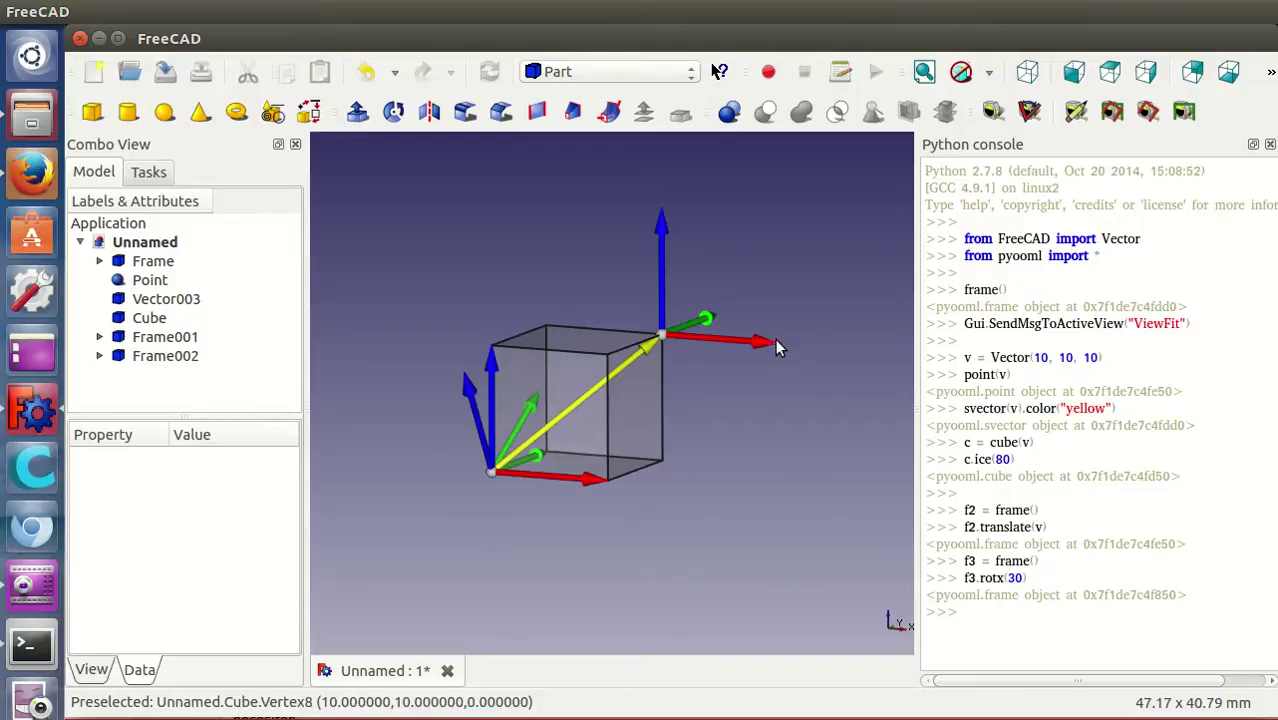
{"action": "left_click", "coordinate": [973, 614]}
{"action": "type", "text": "f"}
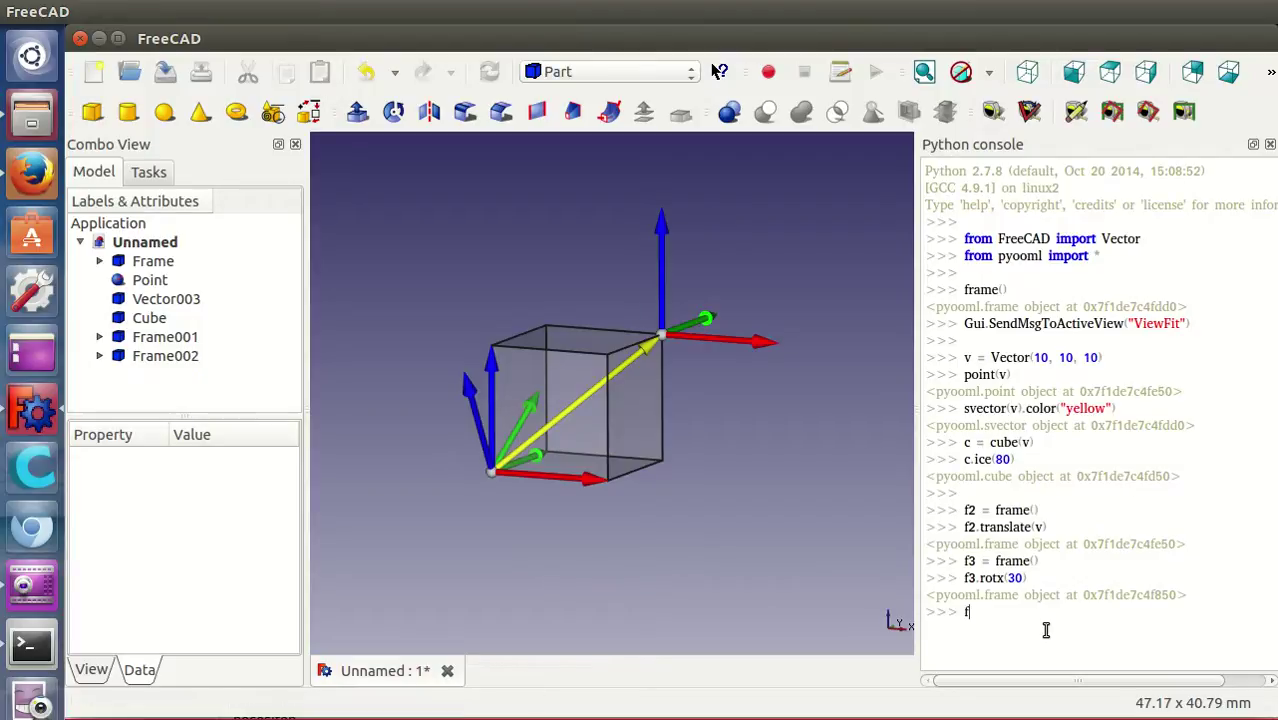
{"action": "type", "text": "3.transla"}
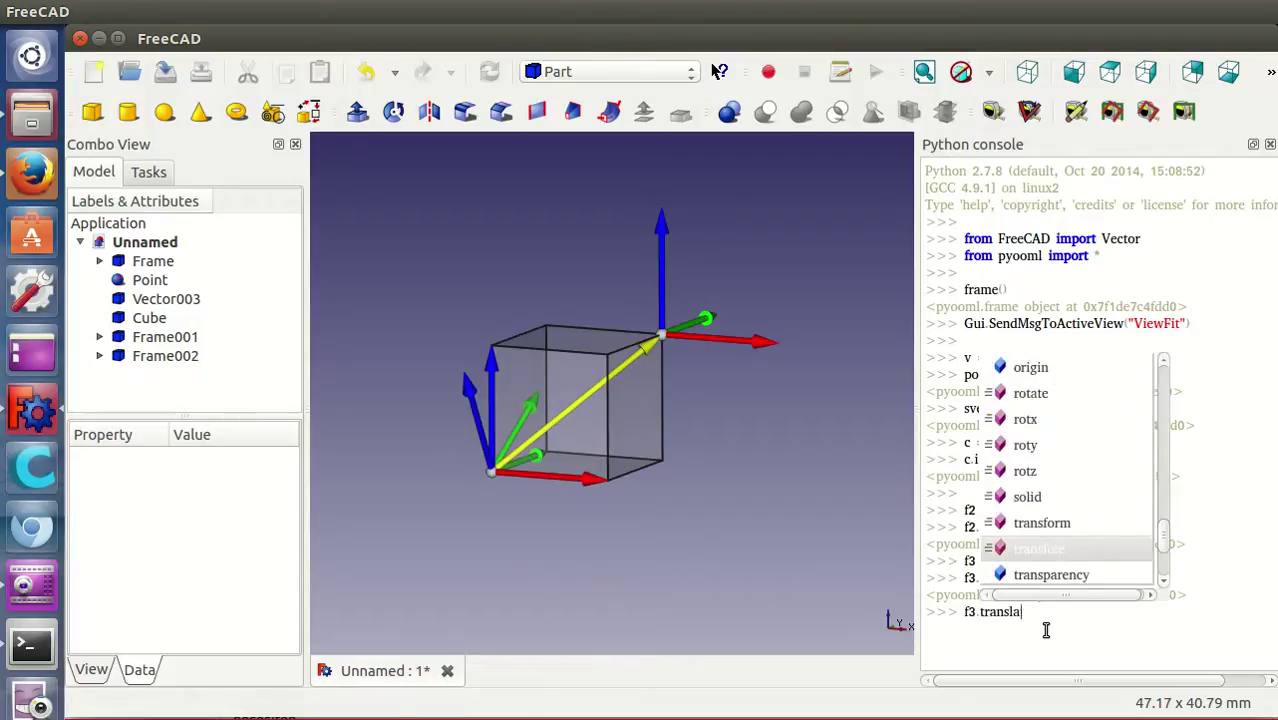
{"action": "type", "text": "te(v"}
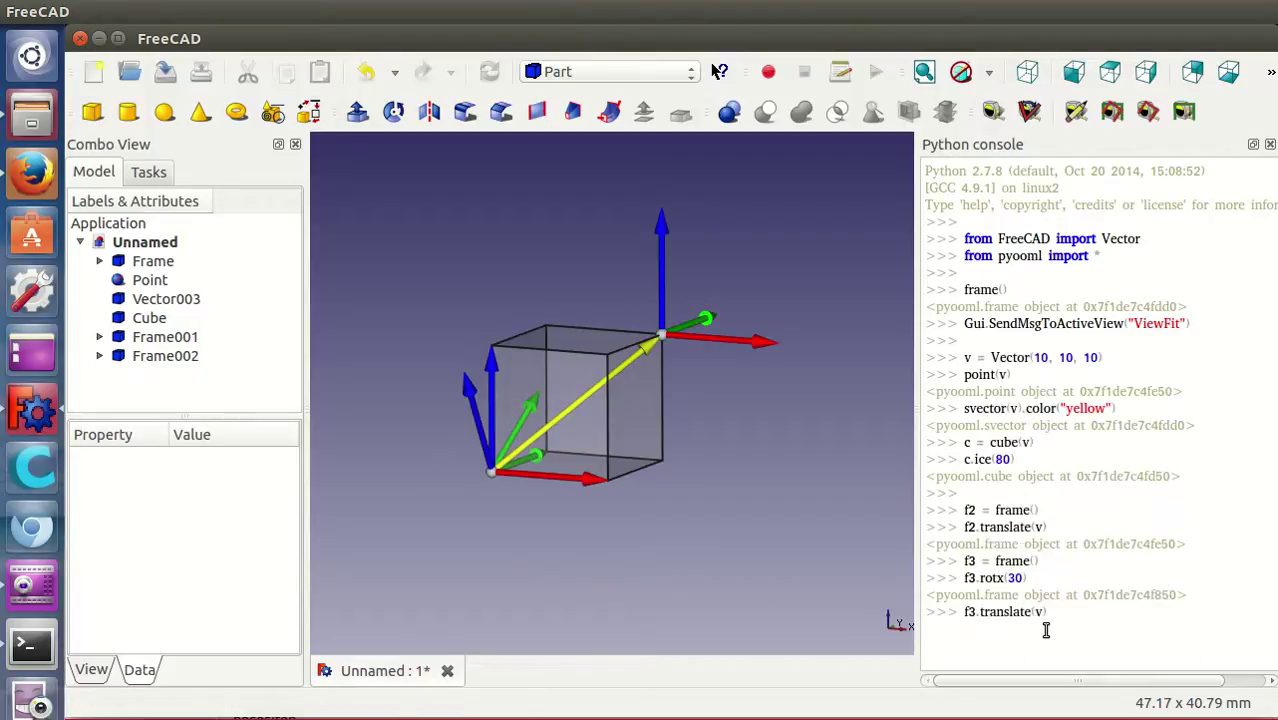
{"action": "key", "text": "Return"}
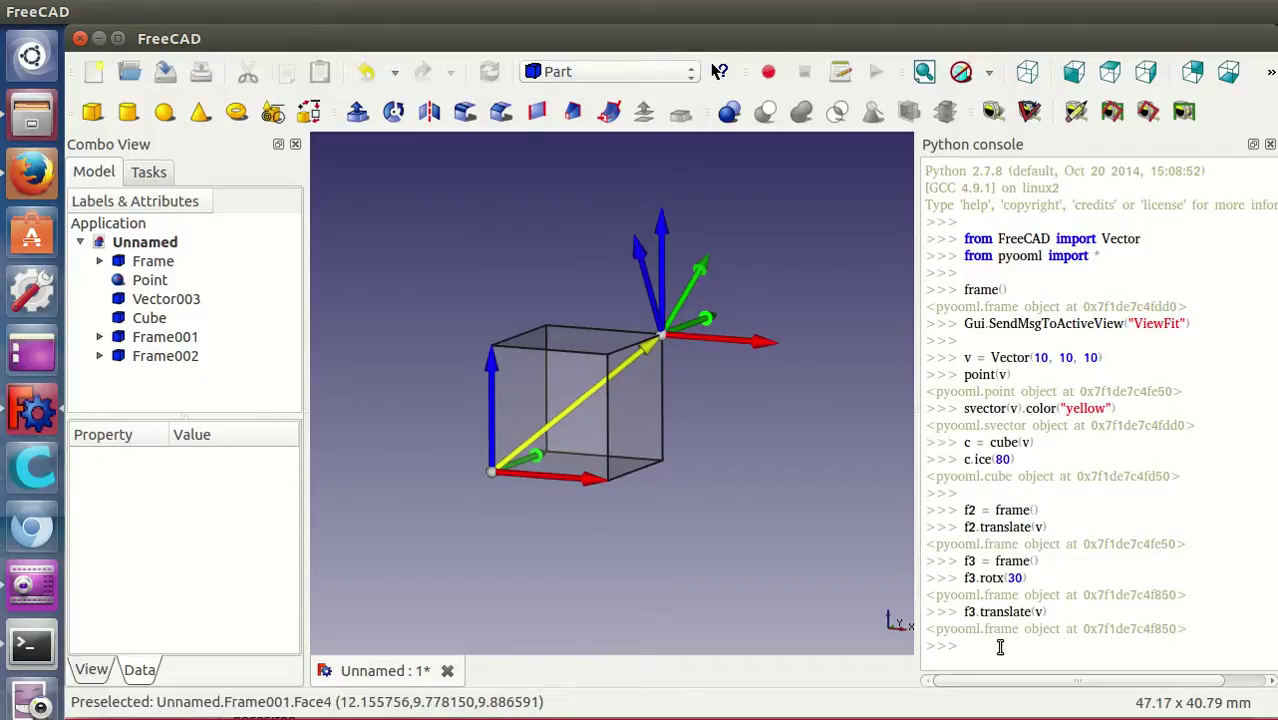
Shift frame f3 a further 10 units along X with f3.translate(10,0,0)
{"action": "type", "text": "f3.translate(10,0,0"}
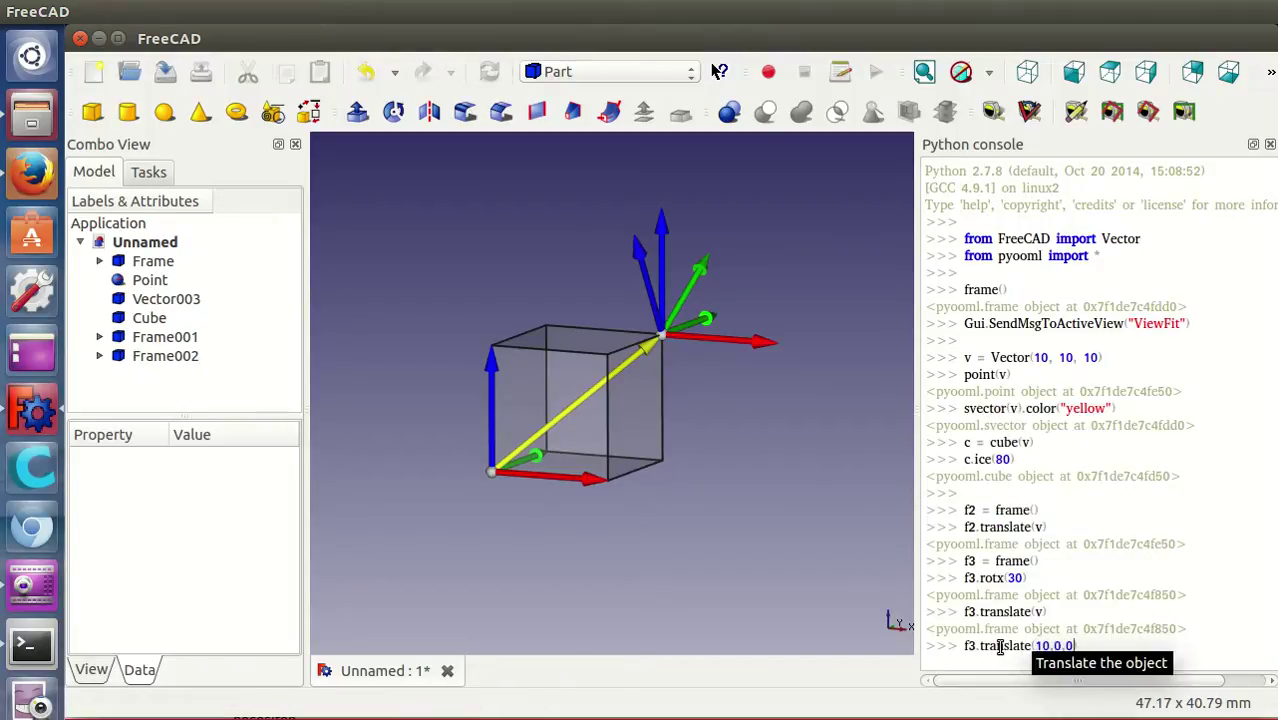
{"action": "key", "text": "Return"}
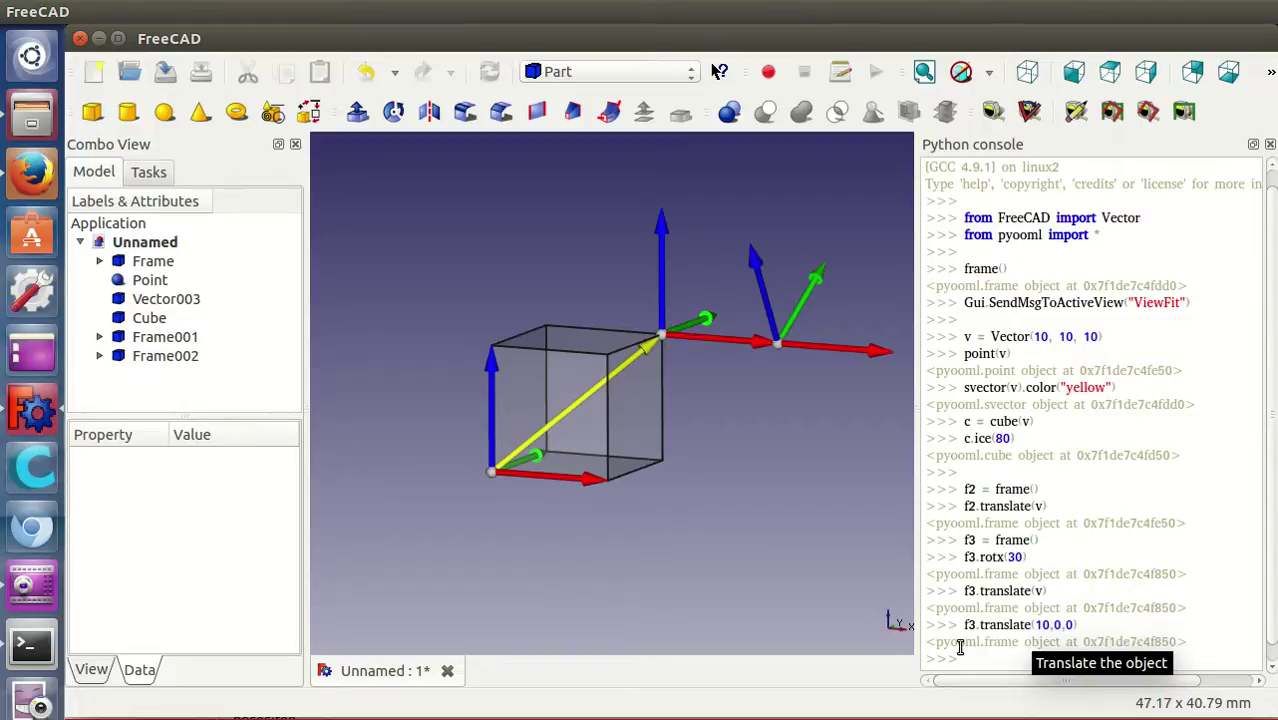
{"action": "mouse_move", "coordinate": [749, 423]}
{"action": "middle_mouse_down"}
{"action": "mouse_move", "coordinate": [652, 450]}
{"action": "mouse_move", "coordinate": [727, 416]}
{"action": "mouse_move", "coordinate": [643, 457]}
{"action": "mouse_move", "coordinate": [688, 448]}
{"action": "mouse_move", "coordinate": [633, 456]}
{"action": "mouse_move", "coordinate": [759, 485]}
{"action": "mouse_move", "coordinate": [793, 476]}
{"action": "mouse_move", "coordinate": [785, 451]}
{"action": "mouse_move", "coordinate": [676, 491]}
{"action": "mouse_move", "coordinate": [739, 491]}
{"action": "mouse_move", "coordinate": [696, 488]}
{"action": "mouse_move", "coordinate": [759, 471]}
{"action": "mouse_move", "coordinate": [622, 476]}
{"action": "mouse_move", "coordinate": [631, 496]}
{"action": "middle_mouse_up"}
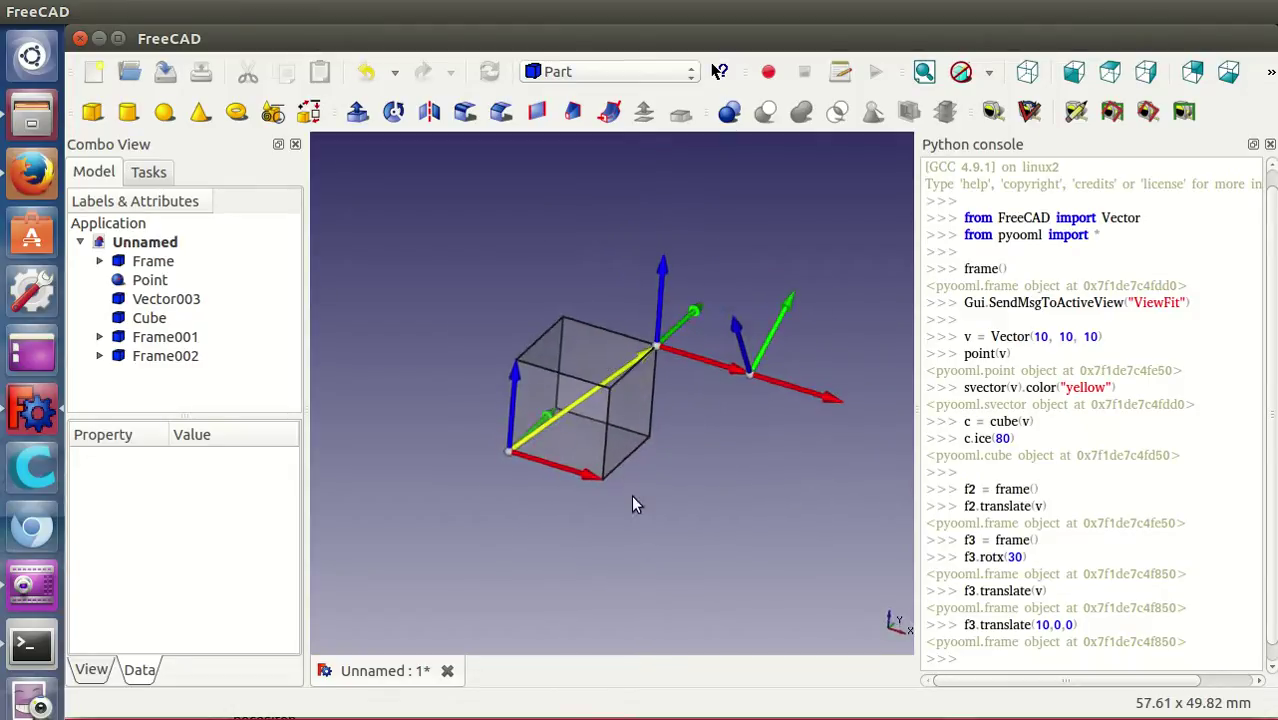
{"action": "mouse_move", "coordinate": [690, 454]}
{"action": "middle_mouse_down"}
{"action": "mouse_move", "coordinate": [650, 437]}
{"action": "mouse_move", "coordinate": [770, 425]}
{"action": "mouse_move", "coordinate": [489, 493]}
{"action": "mouse_move", "coordinate": [407, 497]}
{"action": "mouse_move", "coordinate": [430, 500]}
{"action": "middle_mouse_up"}
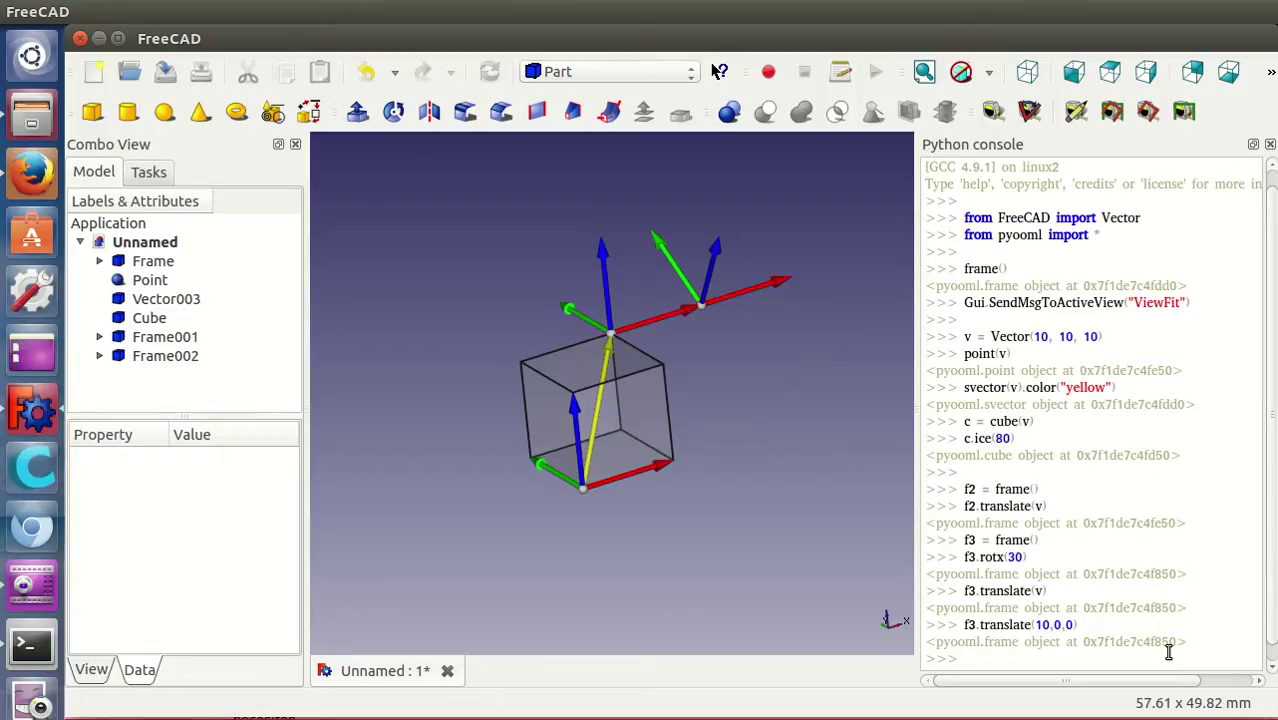
Print f3.T, showing translation (20, 10, 10) and the cos/sin 30° rotation terms
{"action": "type", "text": "f3.T"}
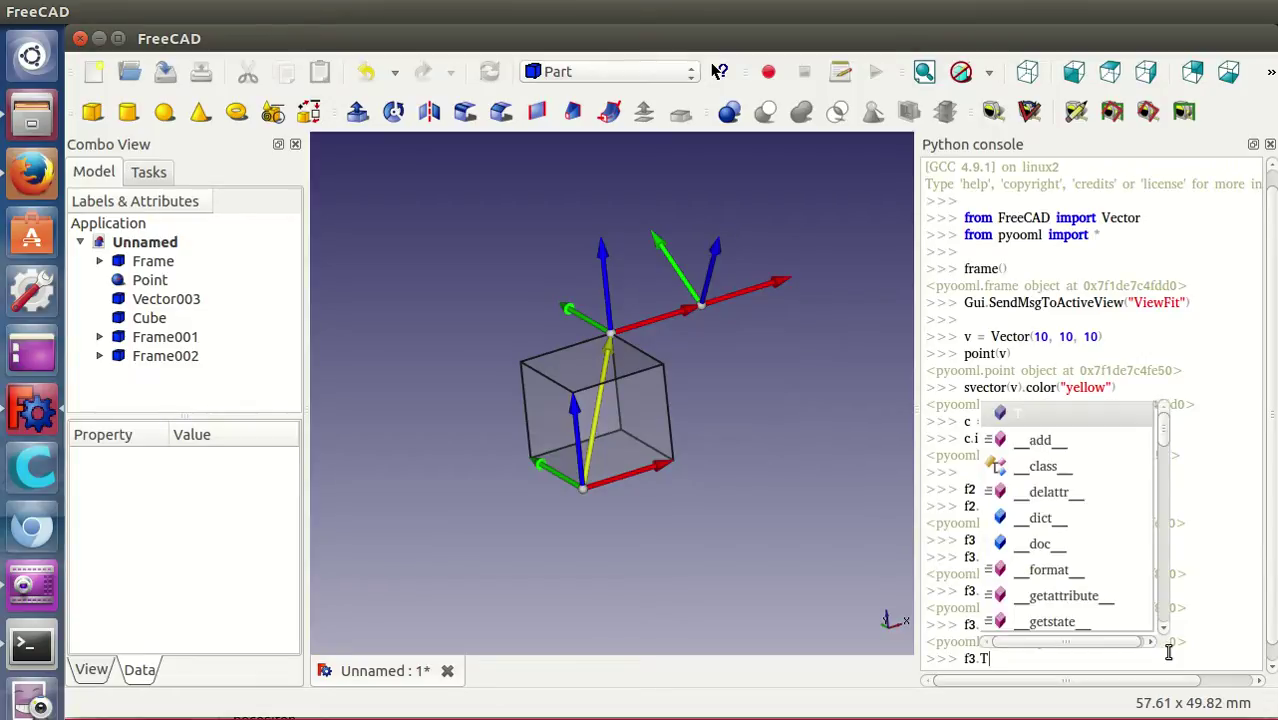
{"action": "key", "text": "Return"}
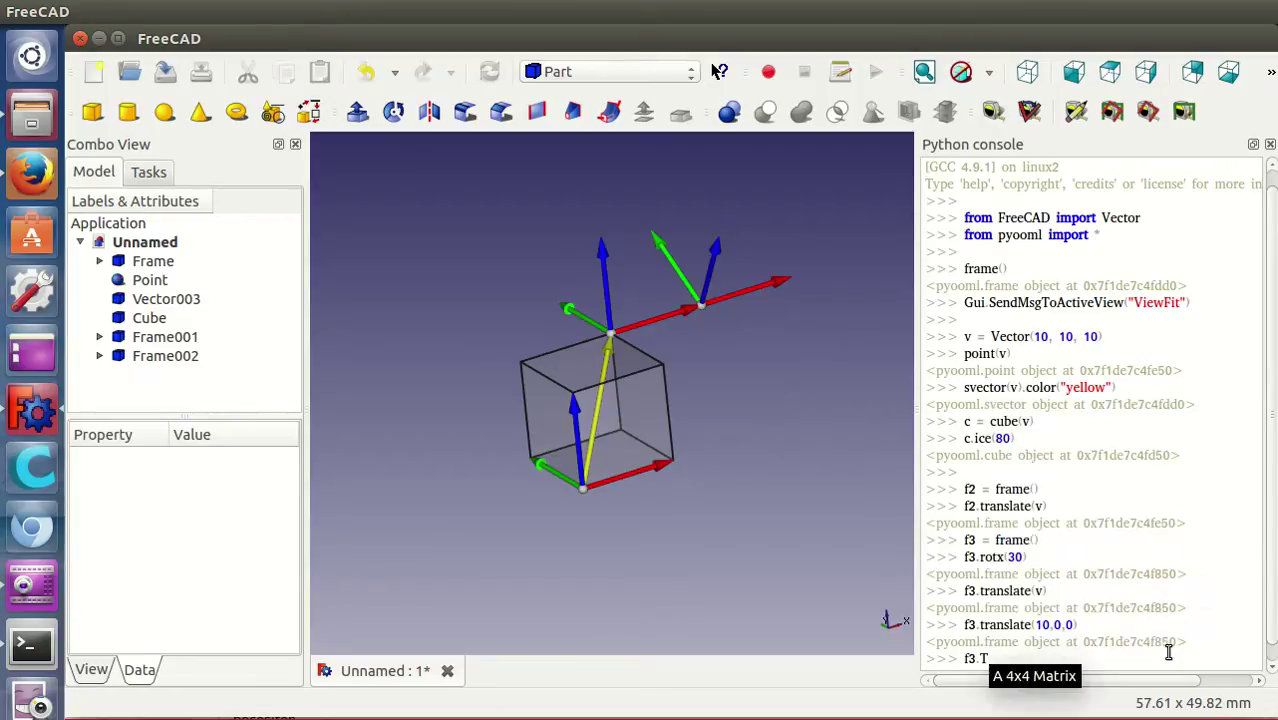
{"action": "key", "text": "Return"}
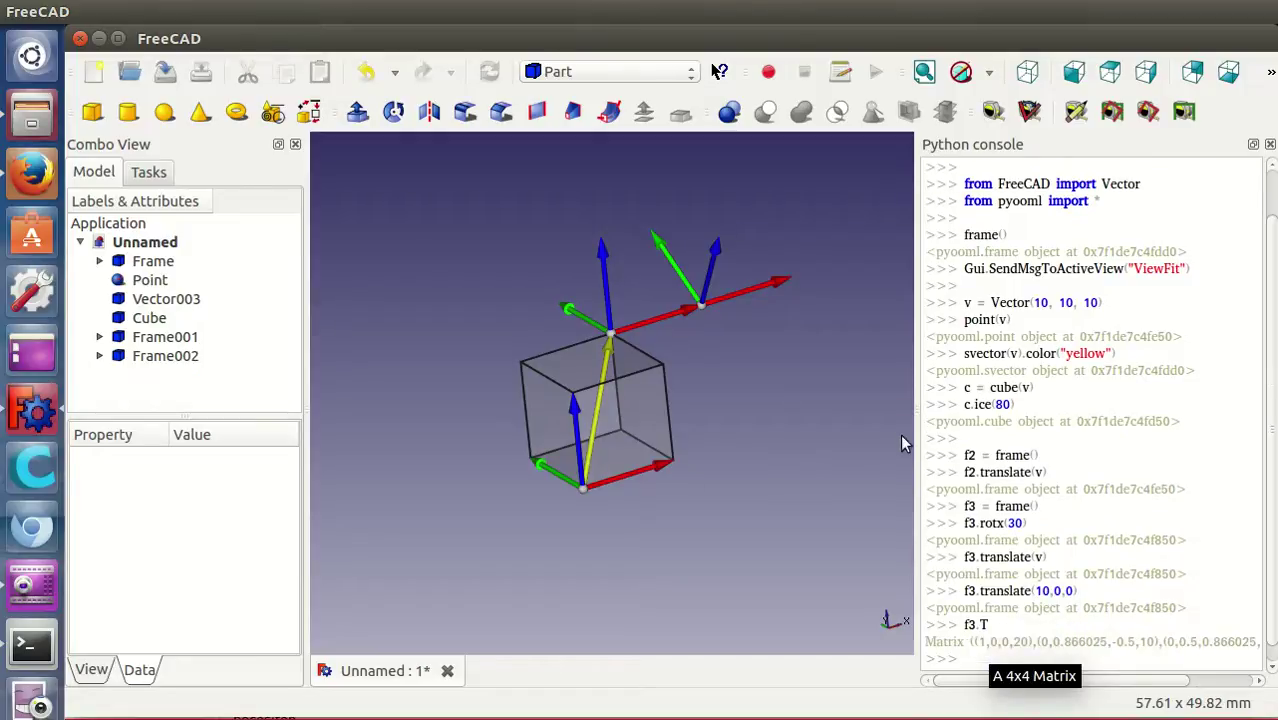
{"action": "left_click_drag", "start_coordinate": [916, 445], "coordinate": [749, 445]}
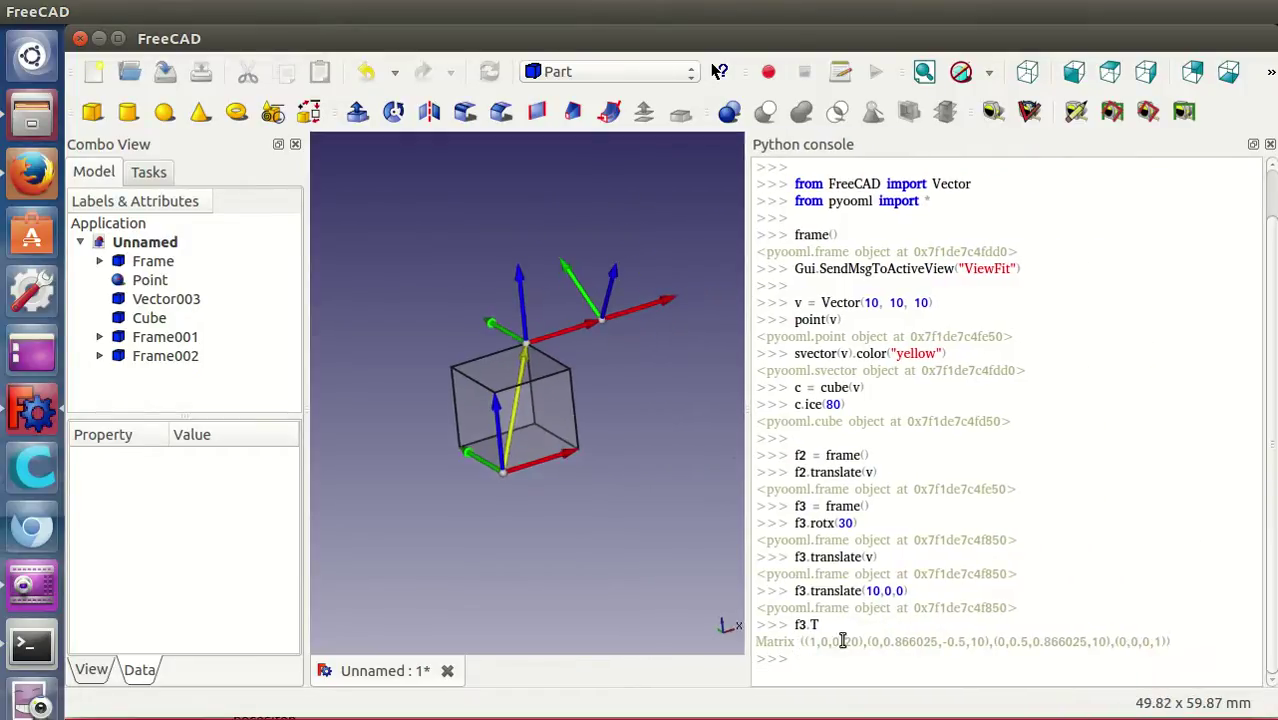
{"action": "left_click_drag", "start_coordinate": [748, 467], "coordinate": [916, 460]}
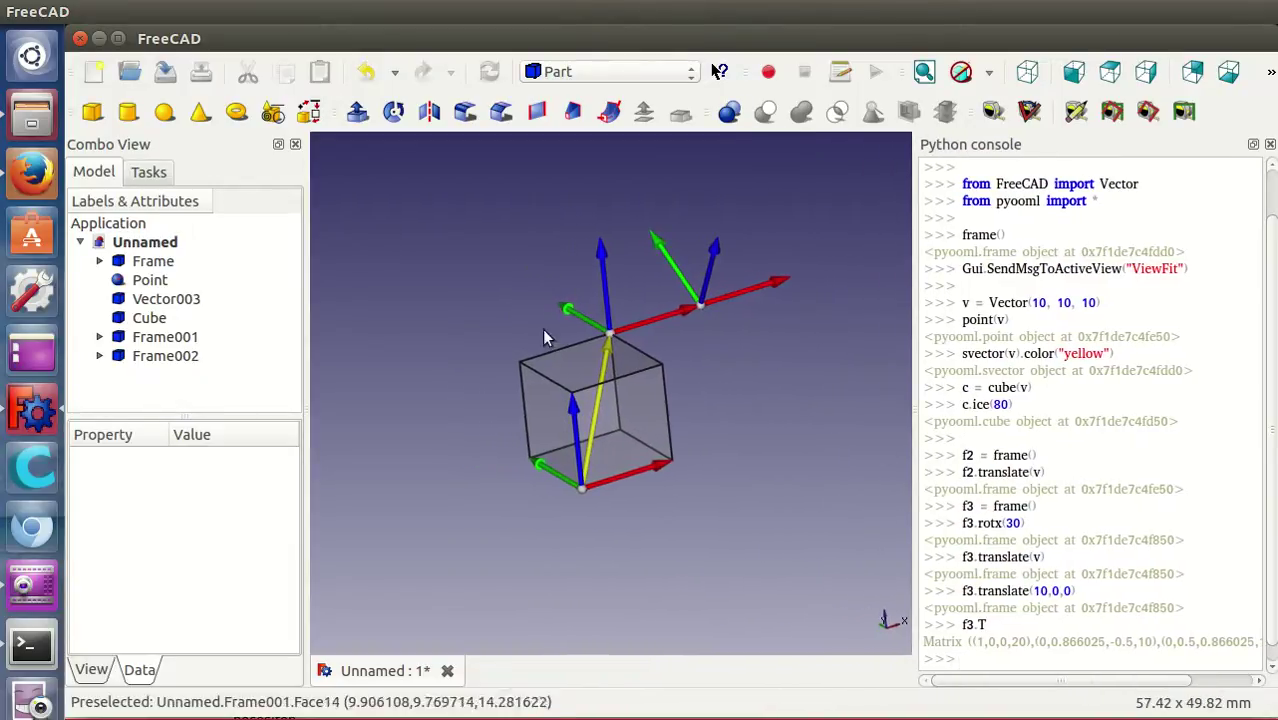
{"action": "left_click", "coordinate": [1035, 642]}
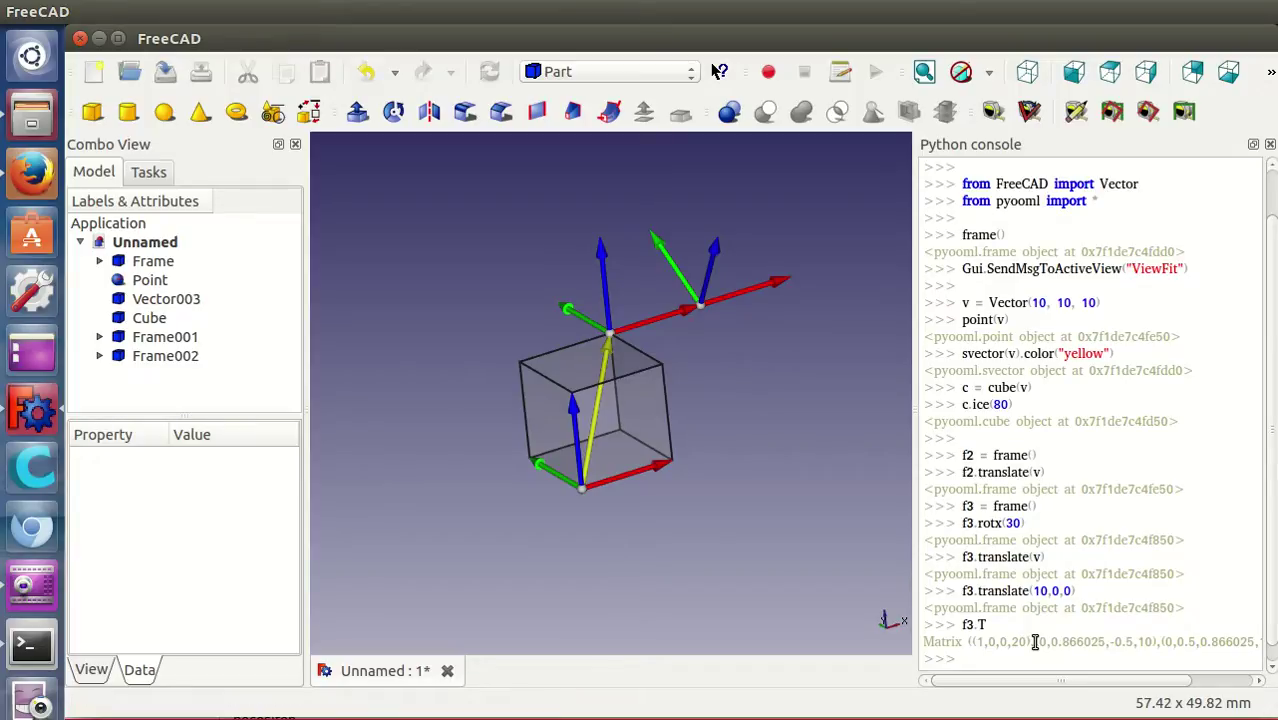
{"action": "mouse_move", "coordinate": [756, 453]}
{"action": "middle_mouse_down"}
{"action": "mouse_move", "coordinate": [664, 476]}
{"action": "mouse_move", "coordinate": [613, 456]}
{"action": "mouse_move", "coordinate": [664, 462]}
{"action": "mouse_move", "coordinate": [634, 478]}
{"action": "mouse_move", "coordinate": [687, 449]}
{"action": "mouse_move", "coordinate": [676, 406]}
{"action": "mouse_move", "coordinate": [640, 470]}
{"action": "middle_mouse_up"}
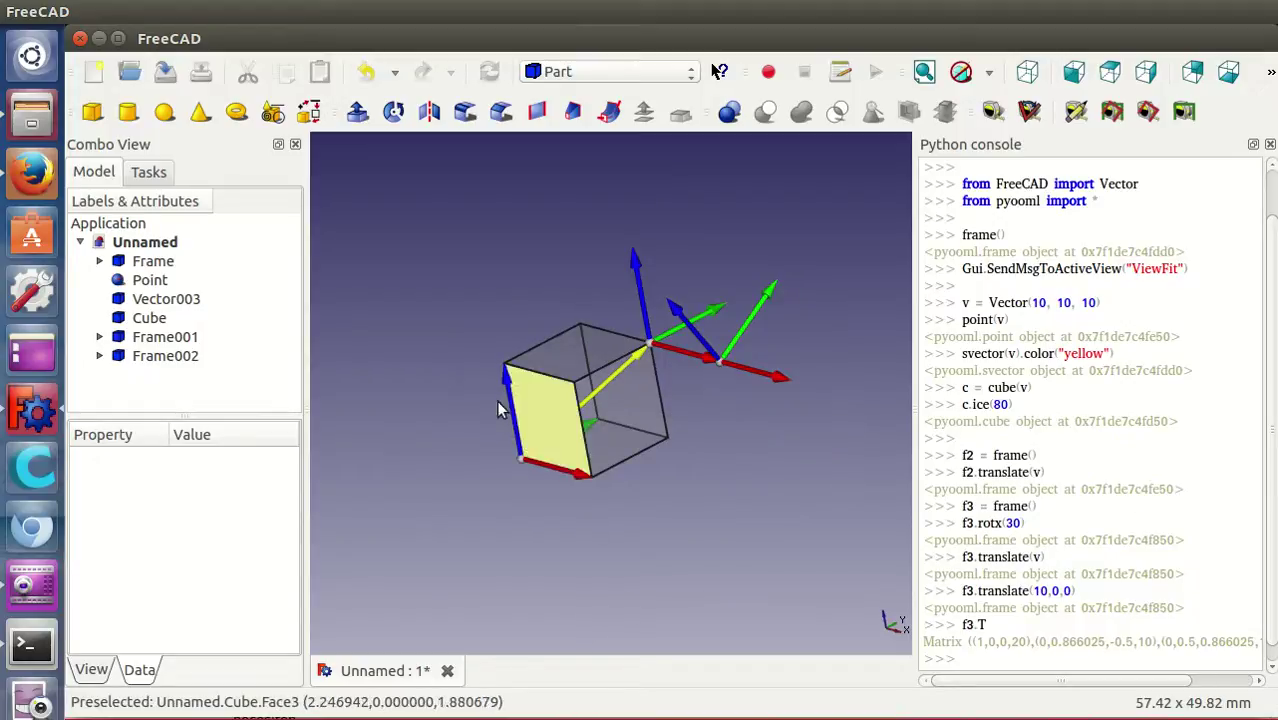
{"action": "left_click", "coordinate": [141, 261]}
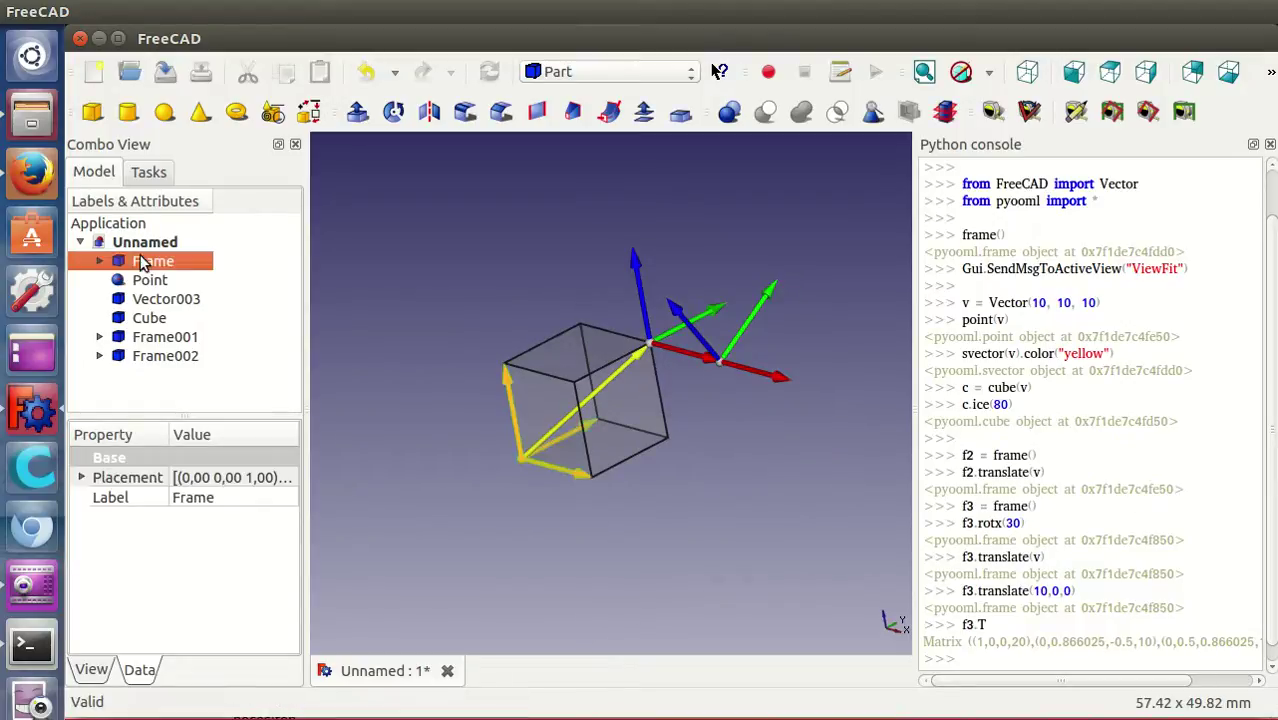
Delete all frames, the cube, point, vectors, axes and origins from the model tree
{"action": "left_click", "coordinate": [176, 357], "text": "shift"}
{"action": "key", "text": "Delete"}
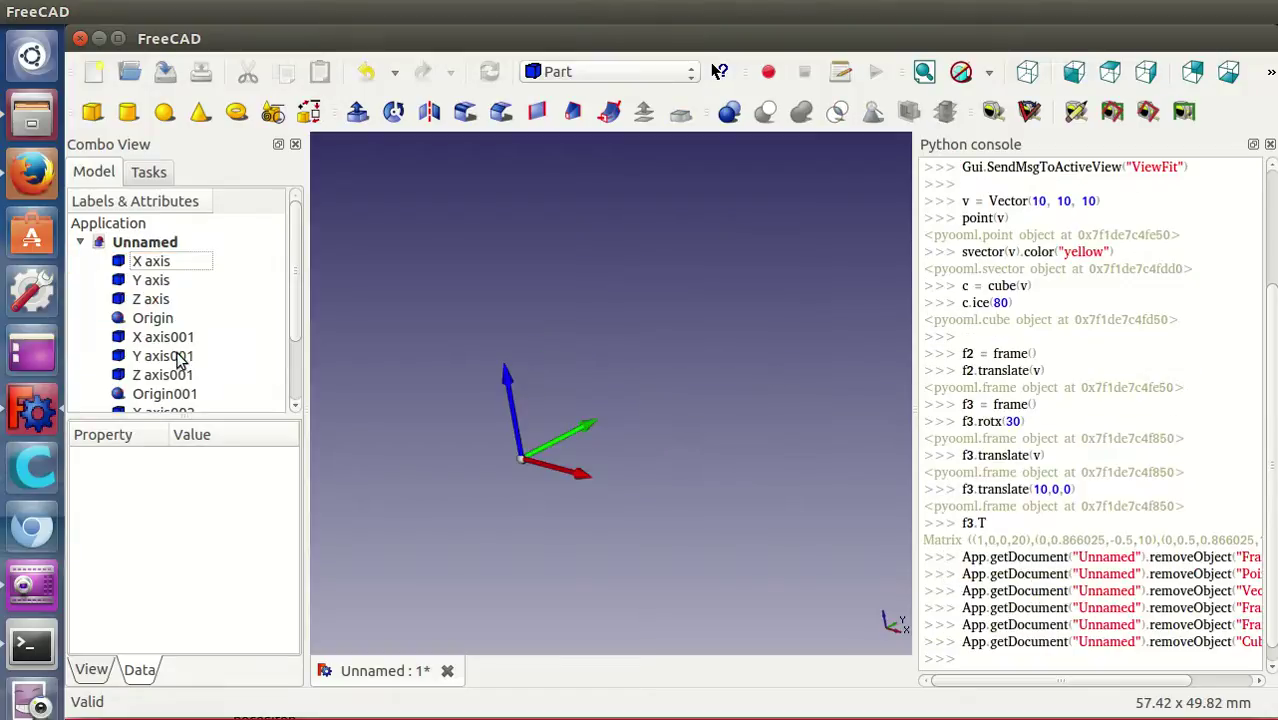
{"action": "left_click", "coordinate": [150, 262]}
{"action": "scroll", "coordinate": [145, 285], "scroll_direction": "down", "scroll_amount": 2}
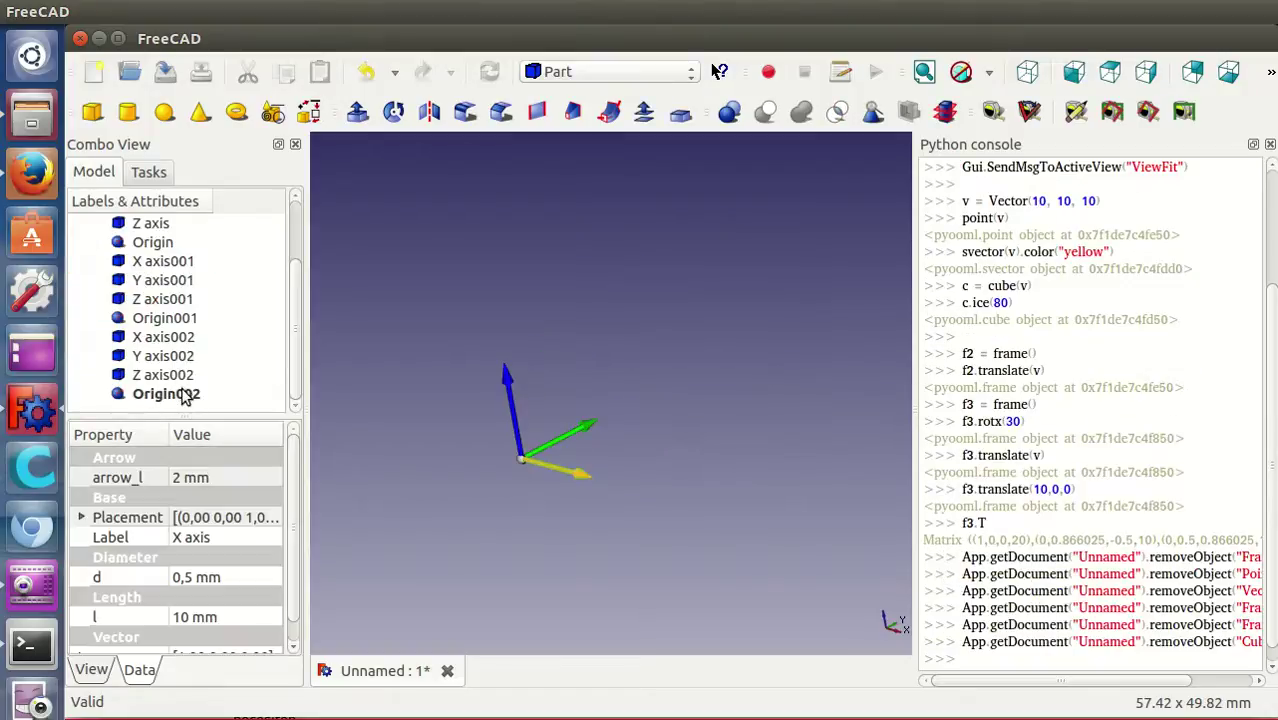
{"action": "left_click", "coordinate": [185, 396], "text": "shift"}
{"action": "key", "text": "Delete"}
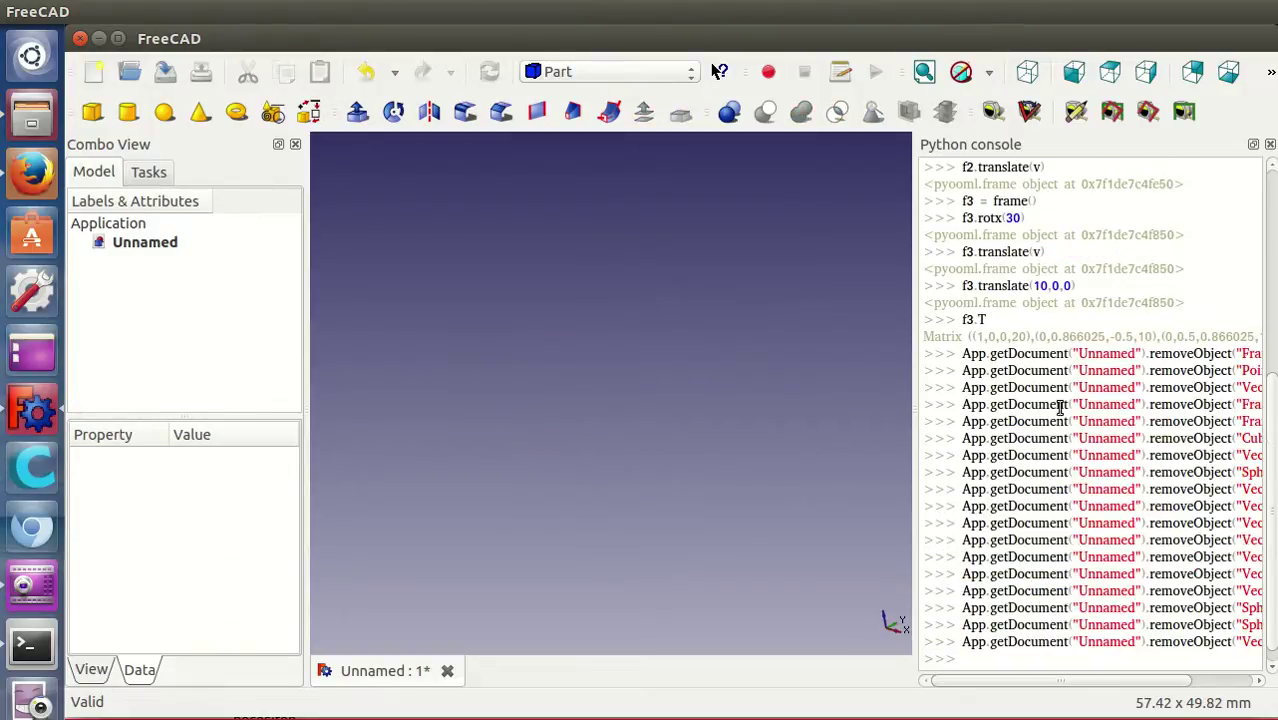
Close the Python console and bring up the Open document dialog
{"action": "left_click", "coordinate": [1269, 145]}
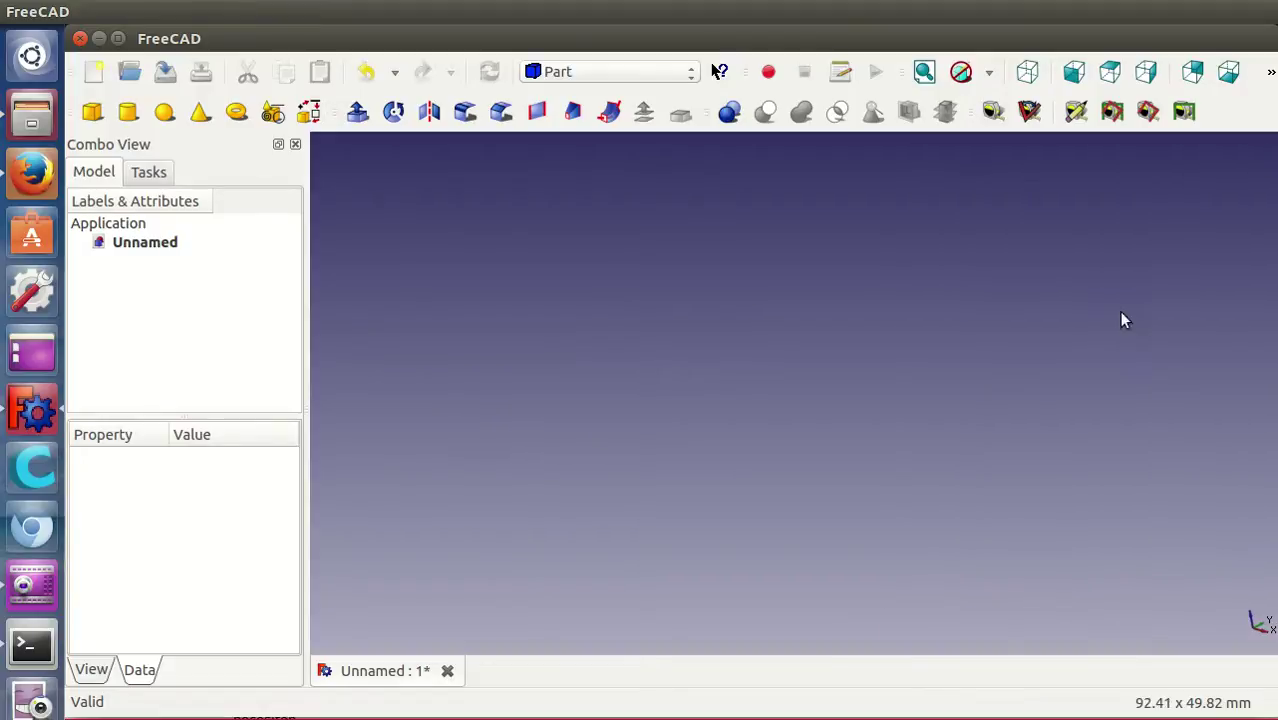
{"action": "left_click", "coordinate": [82, 11]}
{"action": "left_click", "coordinate": [125, 60]}
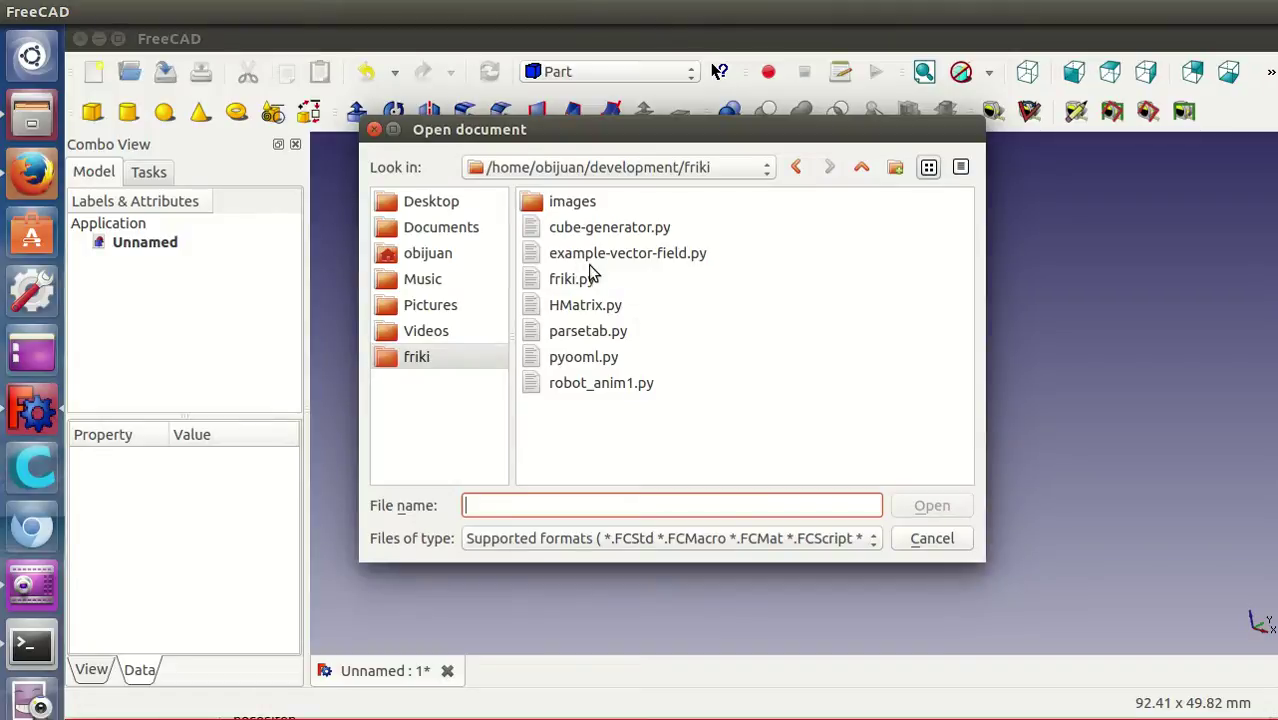
{"action": "left_click", "coordinate": [653, 252]}
{"action": "left_click", "coordinate": [940, 507]}
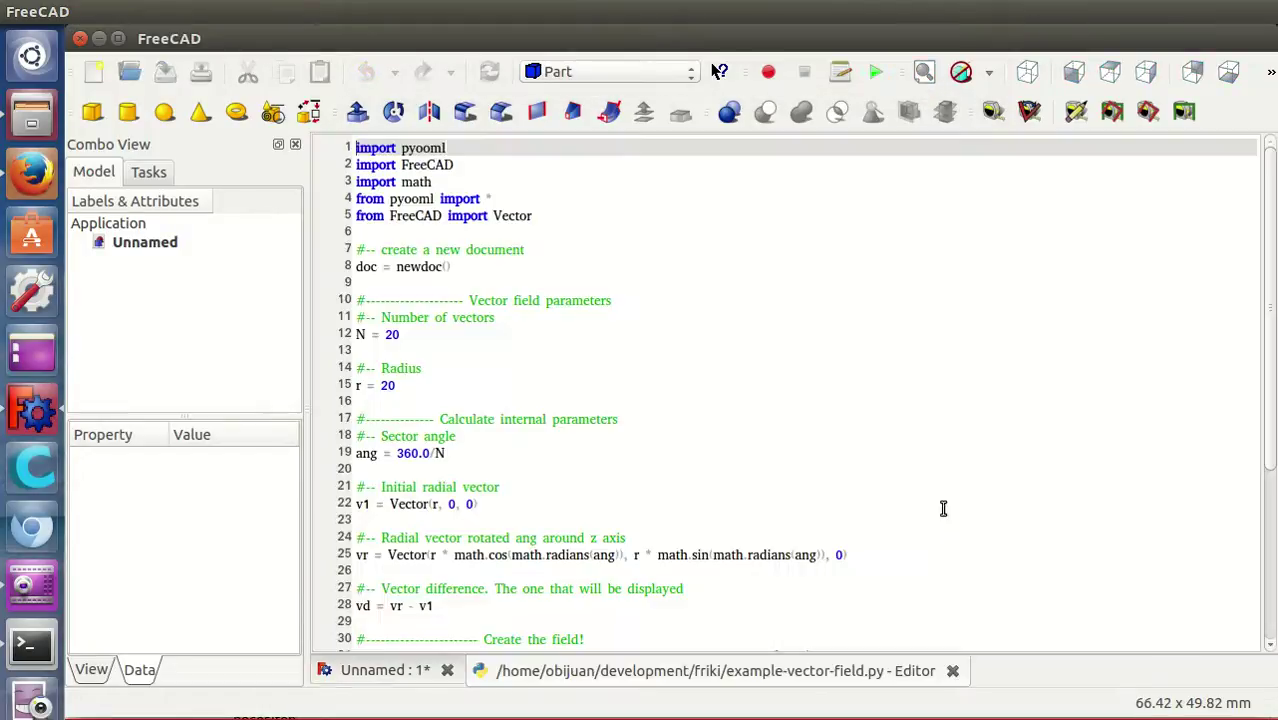
{"action": "scroll", "coordinate": [554, 340], "scroll_direction": "down", "scroll_amount": 2}
{"action": "scroll", "coordinate": [554, 340], "scroll_direction": "up", "scroll_amount": 2}
{"action": "scroll", "coordinate": [540, 298], "scroll_direction": "down", "scroll_amount": 2}
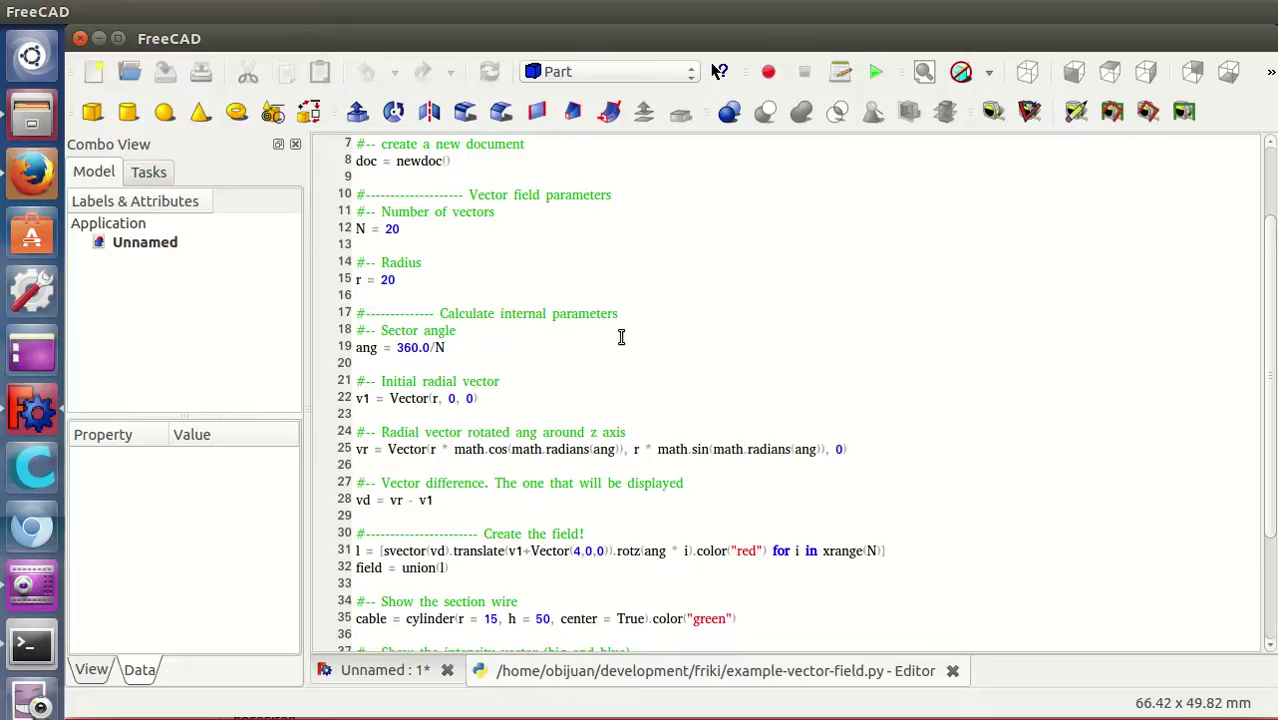
{"action": "scroll", "coordinate": [621, 337], "scroll_direction": "down", "scroll_amount": 1}
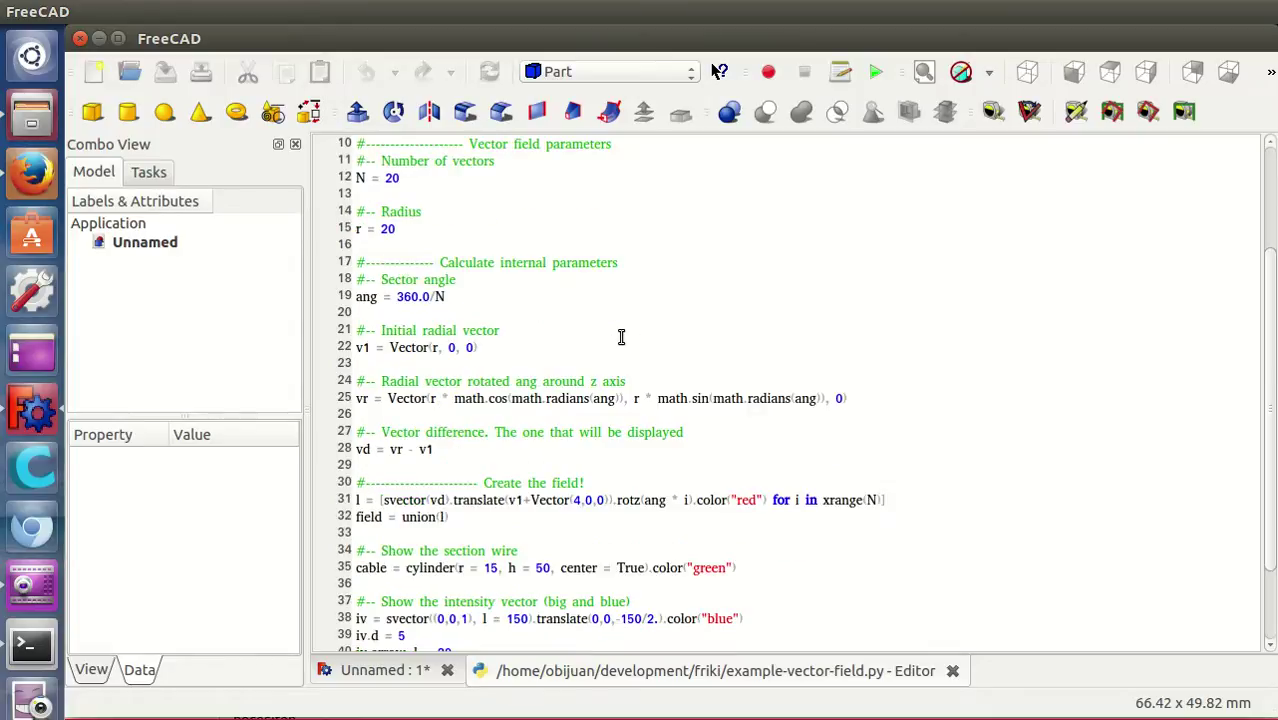
{"action": "scroll", "coordinate": [621, 337], "scroll_direction": "down", "scroll_amount": 2}
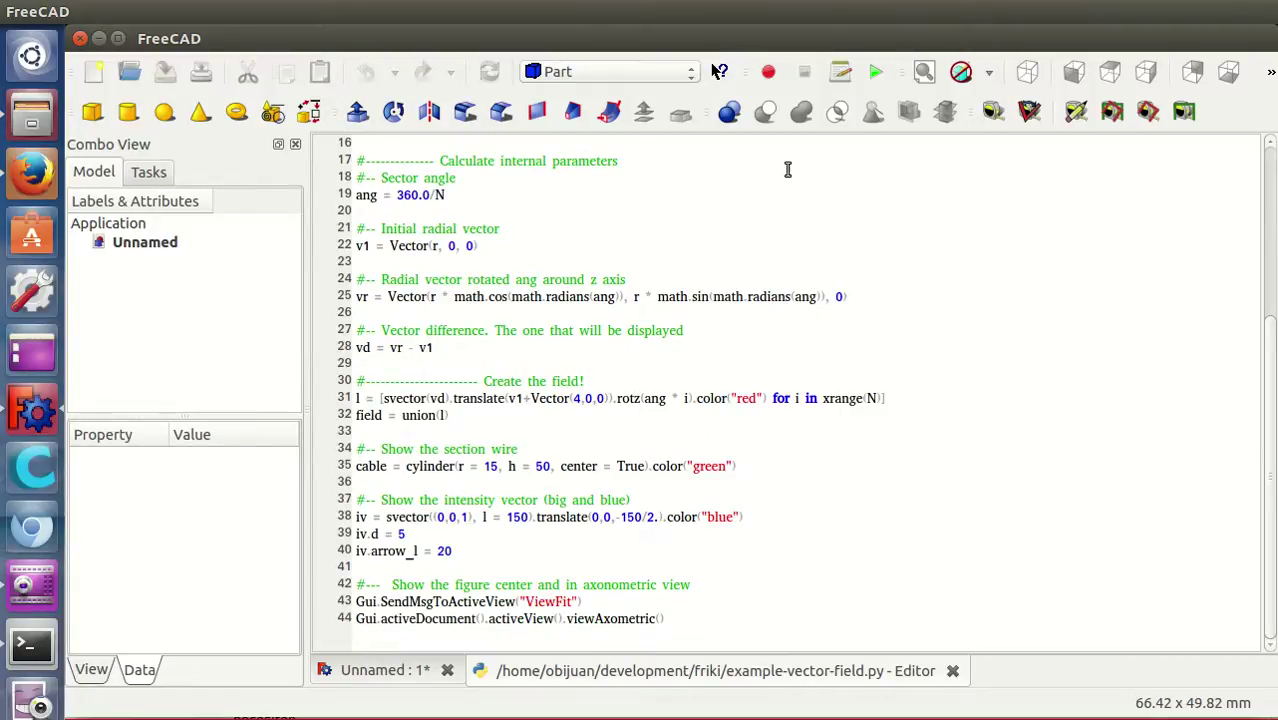
Run the vector-field macro to build the green cylinder, blue axis arrow and red arrow ring
{"action": "left_click", "coordinate": [876, 77]}
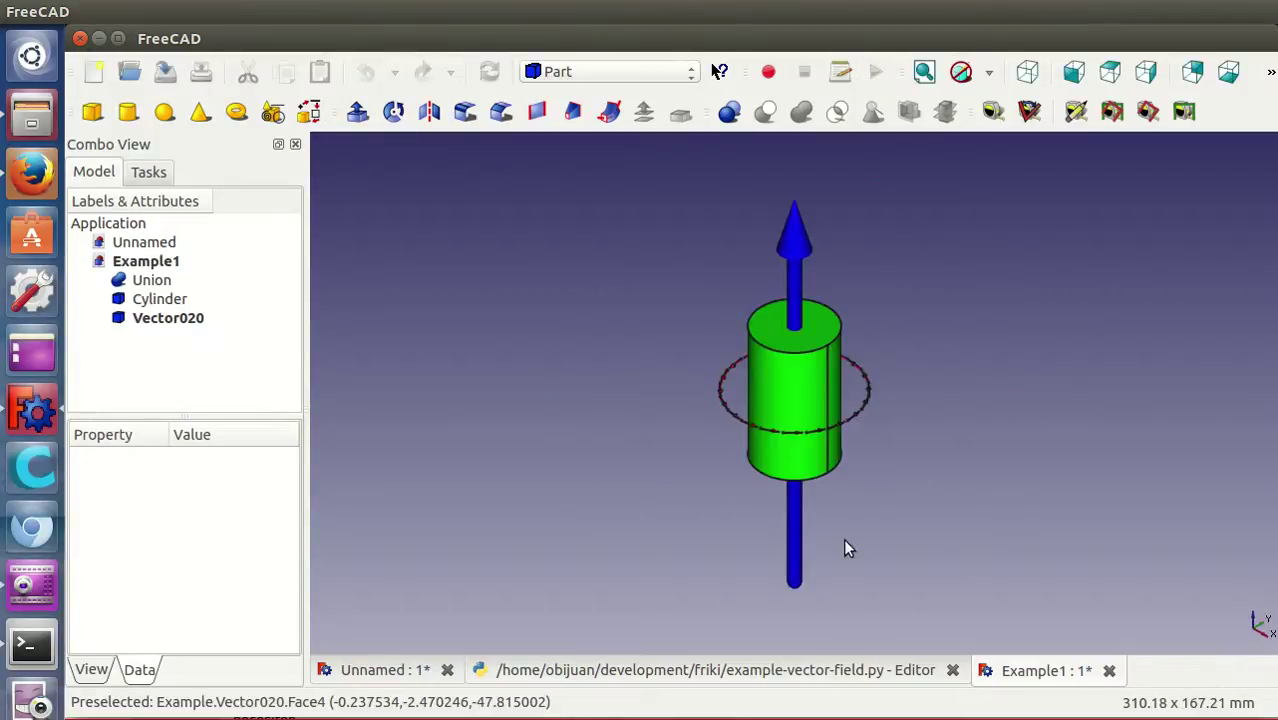
{"action": "mouse_move", "coordinate": [904, 556]}
{"action": "middle_mouse_down"}
{"action": "mouse_move", "coordinate": [984, 527]}
{"action": "mouse_move", "coordinate": [921, 442]}
{"action": "mouse_move", "coordinate": [1029, 383]}
{"action": "middle_mouse_up"}
{"action": "scroll", "coordinate": [841, 489], "scroll_direction": "up", "scroll_amount": 3}
{"action": "scroll", "coordinate": [841, 489], "scroll_direction": "up", "scroll_amount": 2}
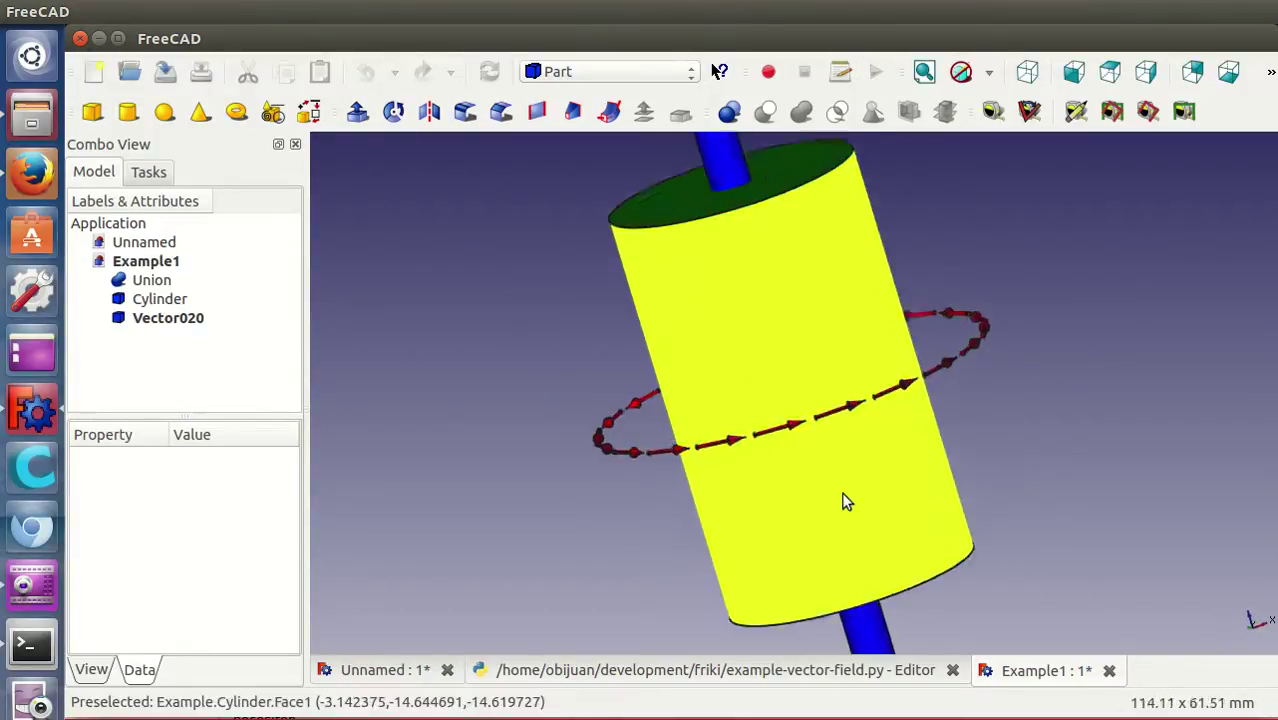
{"action": "scroll", "coordinate": [653, 482], "scroll_direction": "down", "scroll_amount": 3}
Orbit and zoom the 3D view to inspect the cylinder and its surrounding field arrows
{"action": "mouse_move", "coordinate": [653, 482]}
{"action": "middle_mouse_down"}
{"action": "mouse_move", "coordinate": [702, 516]}
{"action": "mouse_move", "coordinate": [976, 511]}
{"action": "mouse_move", "coordinate": [1036, 478]}
{"action": "middle_mouse_up"}
{"action": "scroll", "coordinate": [795, 490], "scroll_direction": "up", "scroll_amount": 3}
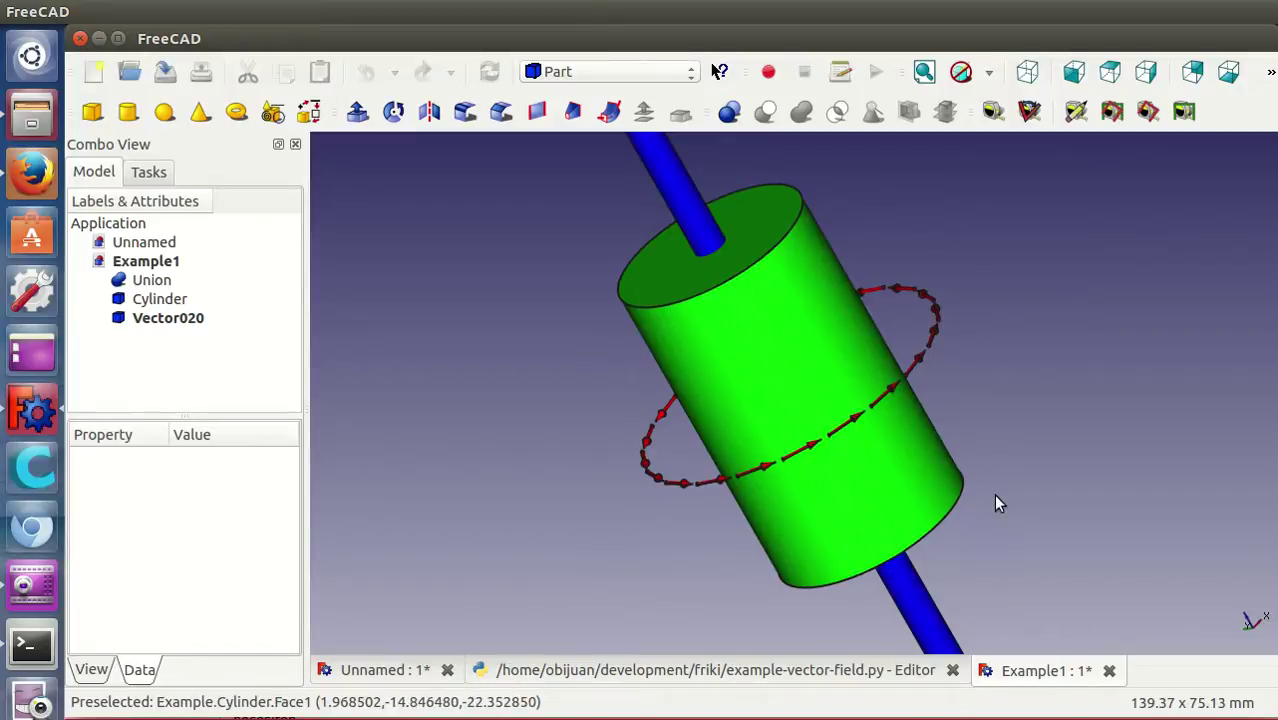
{"action": "scroll", "coordinate": [996, 503], "scroll_direction": "down", "scroll_amount": 1}
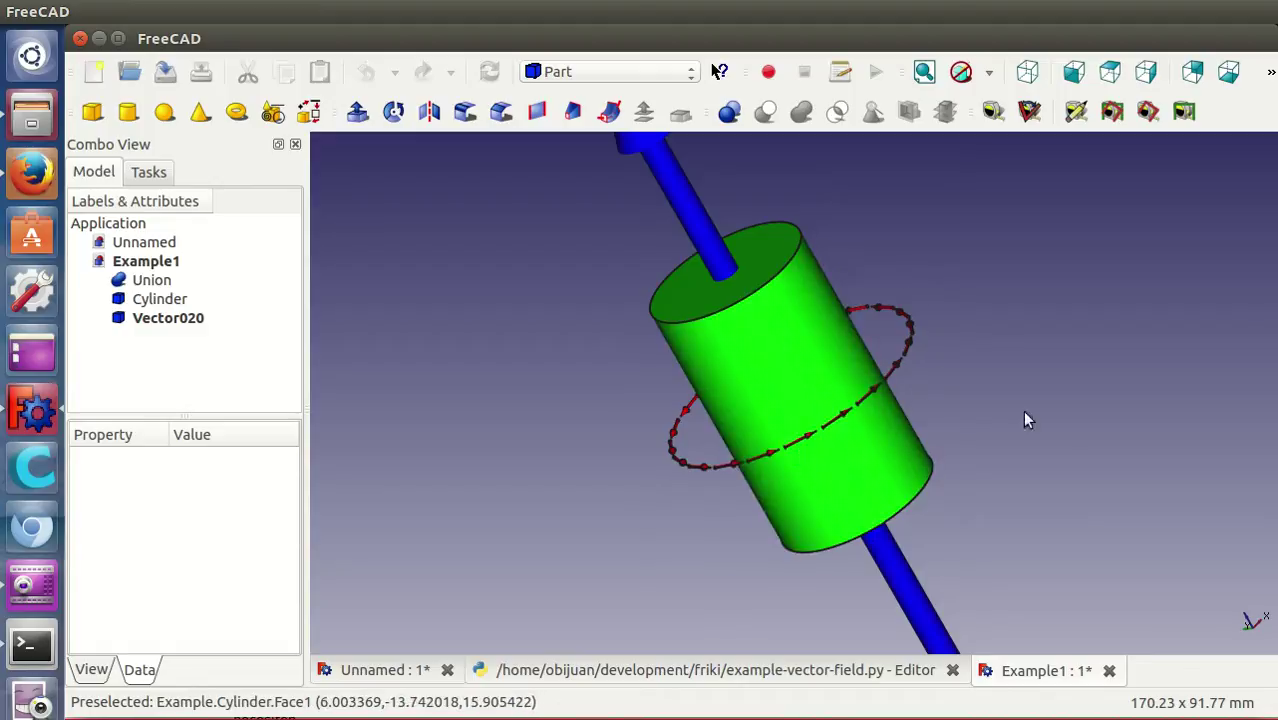
{"action": "scroll", "coordinate": [928, 495], "scroll_direction": "down", "scroll_amount": 1}
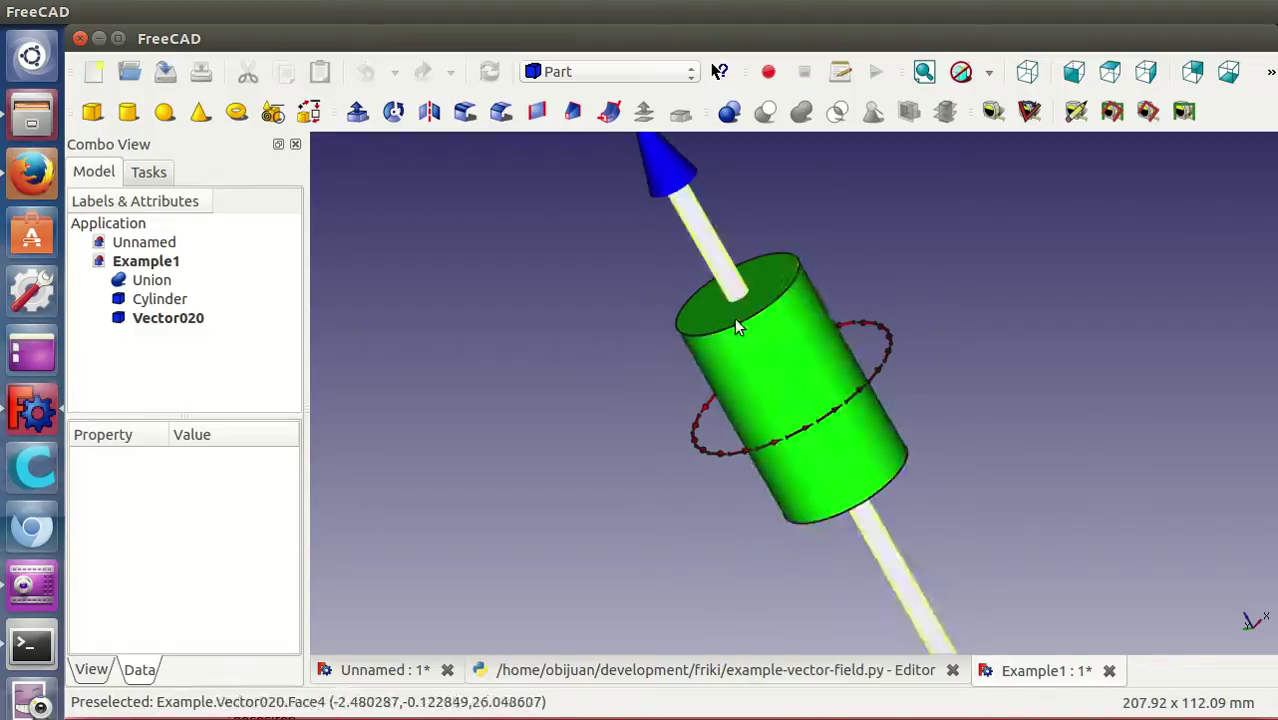
{"action": "scroll", "coordinate": [952, 614], "scroll_direction": "down", "scroll_amount": 2}
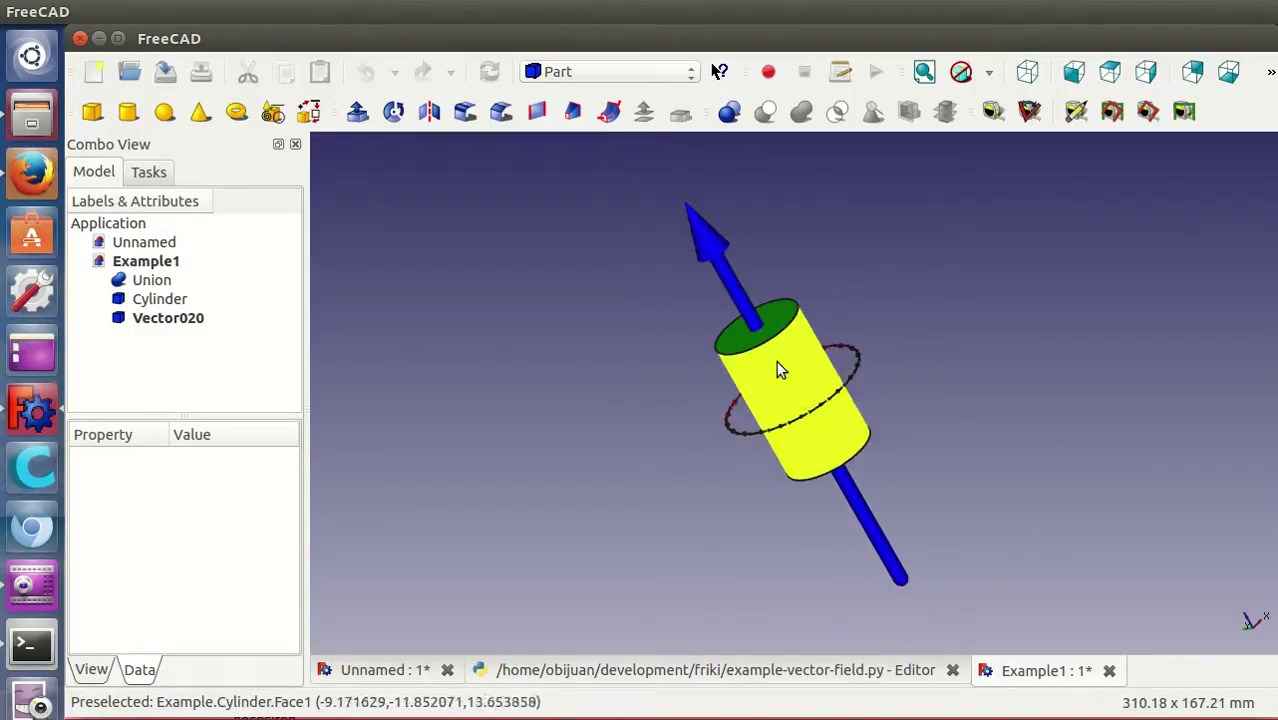
{"action": "scroll", "coordinate": [903, 468], "scroll_direction": "up", "scroll_amount": 1}
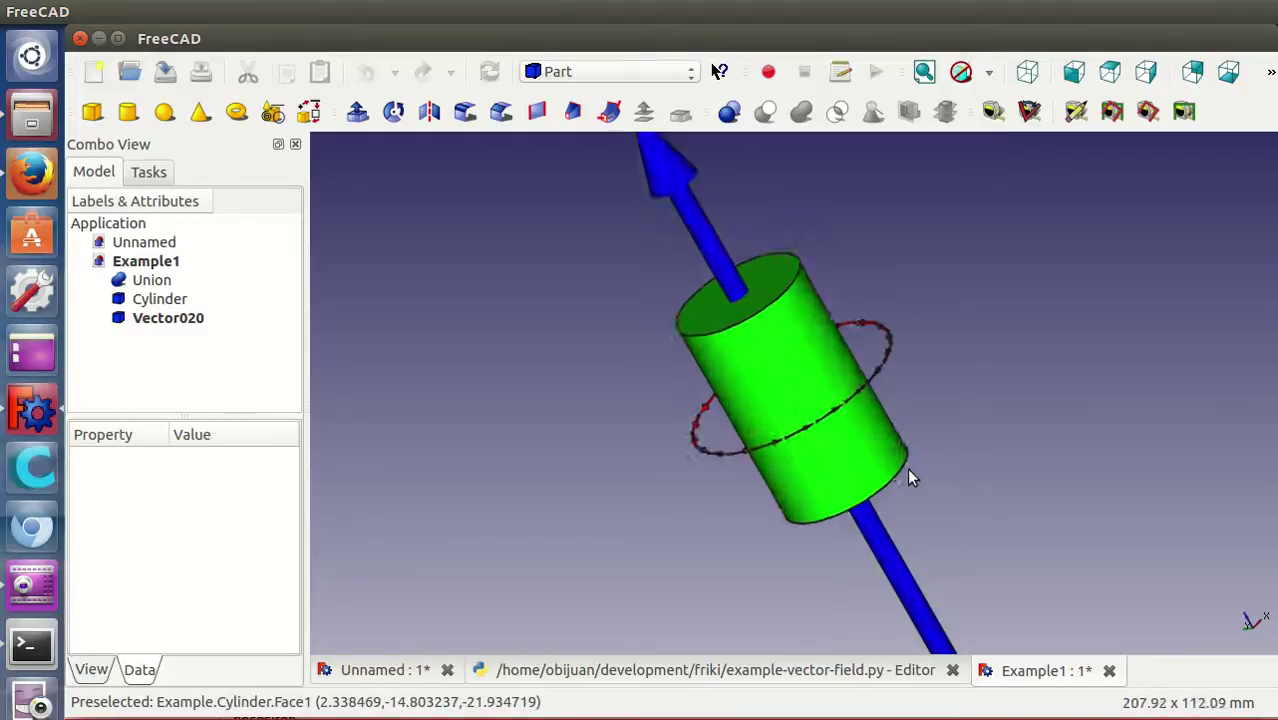
{"action": "scroll", "coordinate": [906, 472], "scroll_direction": "up", "scroll_amount": 2}
{"action": "scroll", "coordinate": [909, 480], "scroll_direction": "up", "scroll_amount": 1}
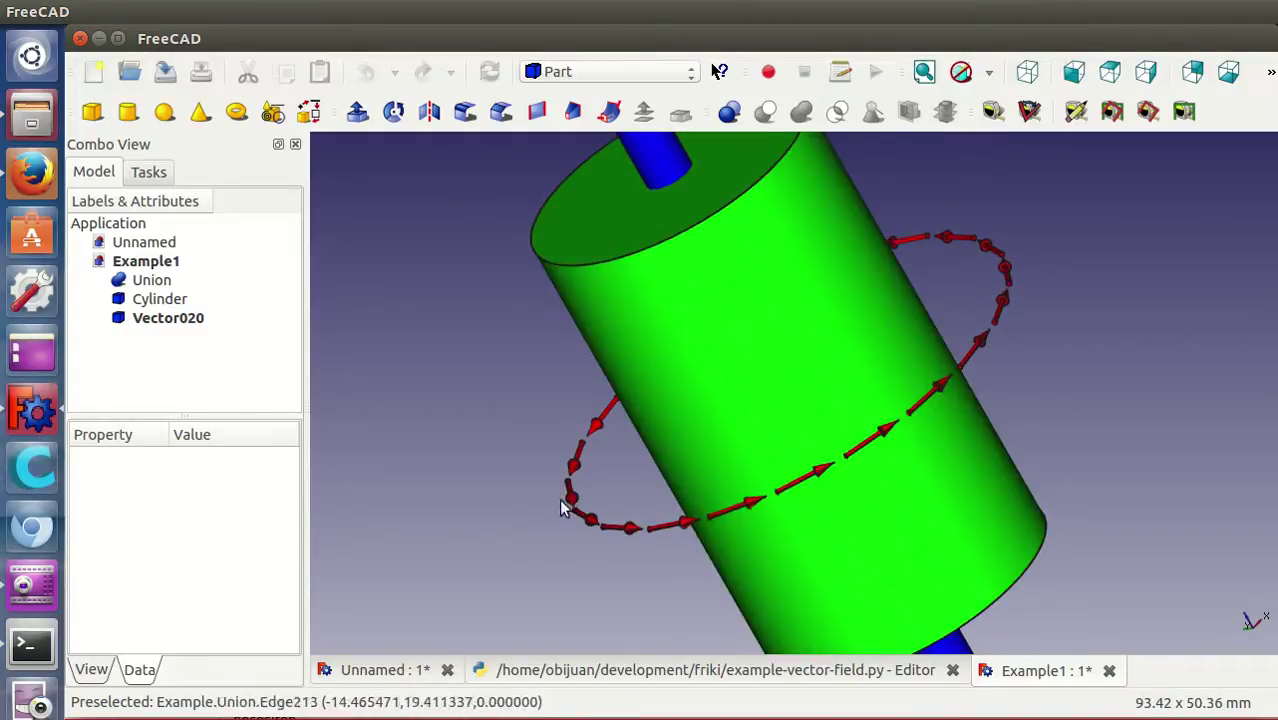
{"action": "scroll", "coordinate": [1100, 358], "scroll_direction": "down", "scroll_amount": 4}
{"action": "left_click", "coordinate": [432, 11]}
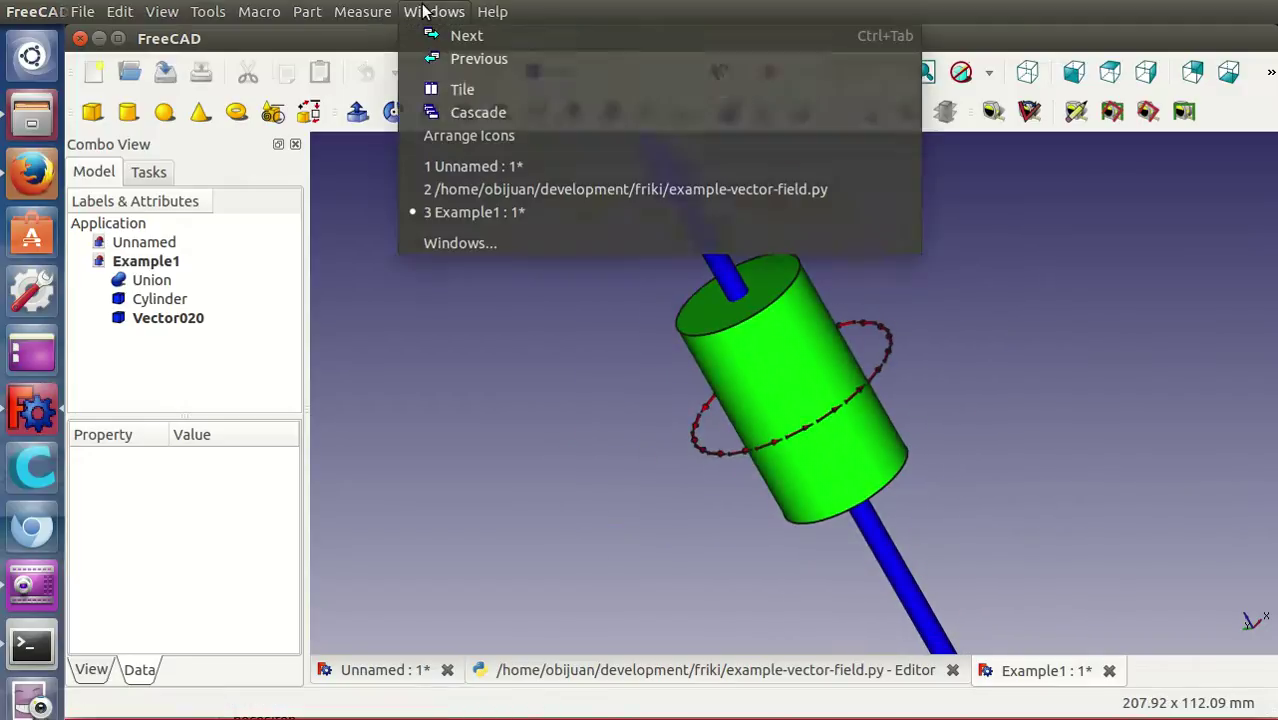
Tile the windows and close the empty Unnamed document without saving
{"action": "left_click", "coordinate": [455, 89]}
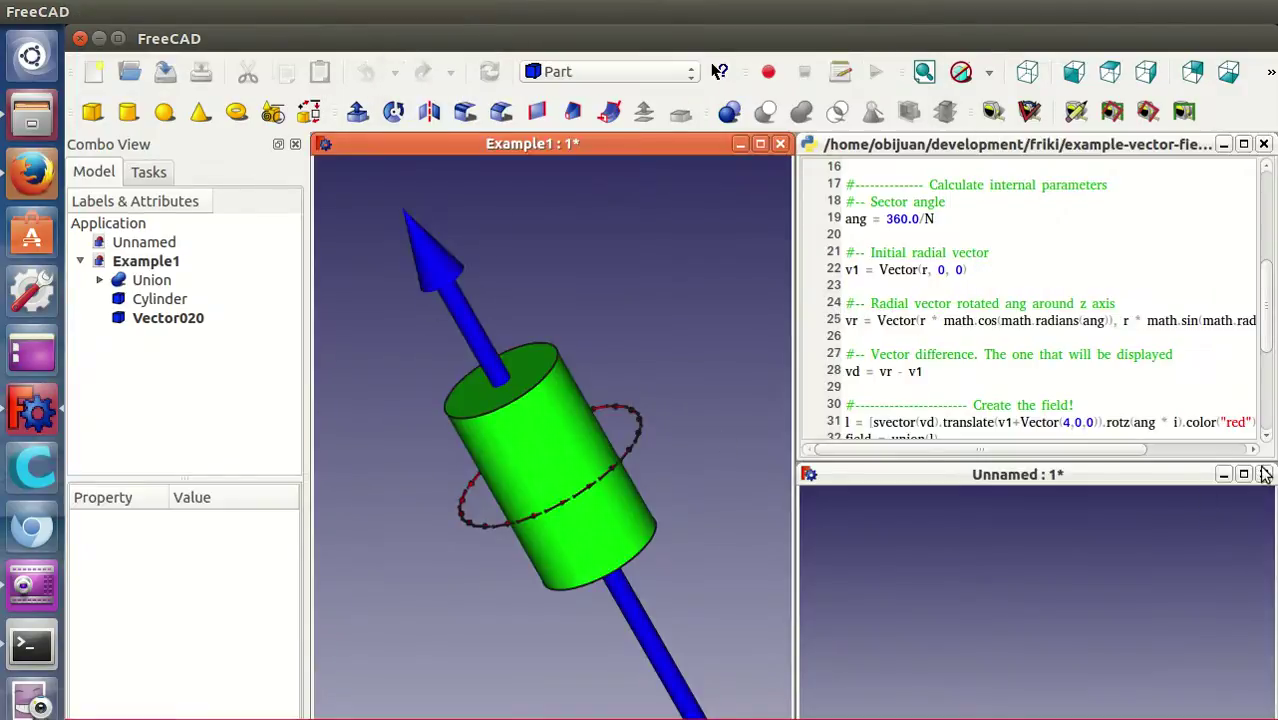
{"action": "left_click", "coordinate": [1263, 474]}
{"action": "left_click", "coordinate": [1263, 476]}
{"action": "left_click", "coordinate": [628, 389]}
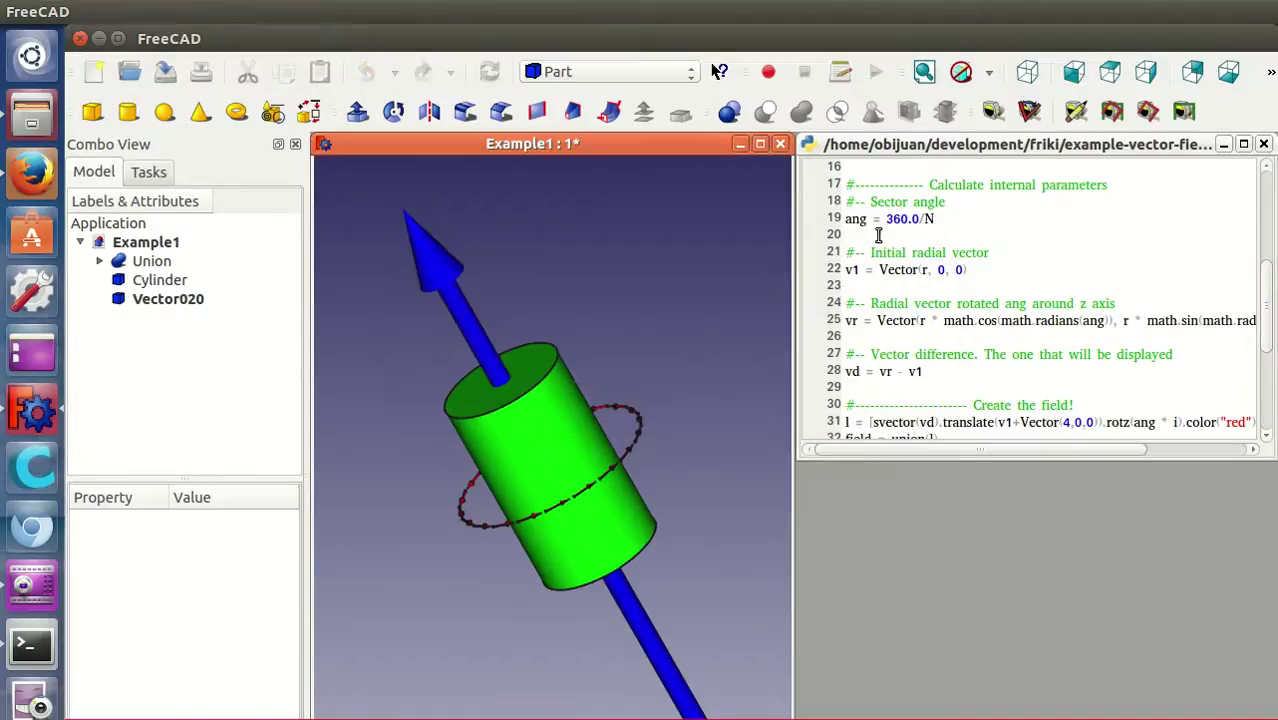
Re-tile the remaining windows so the script sits left of the Example1 3D view
{"action": "left_click", "coordinate": [434, 11]}
{"action": "left_click", "coordinate": [453, 98]}
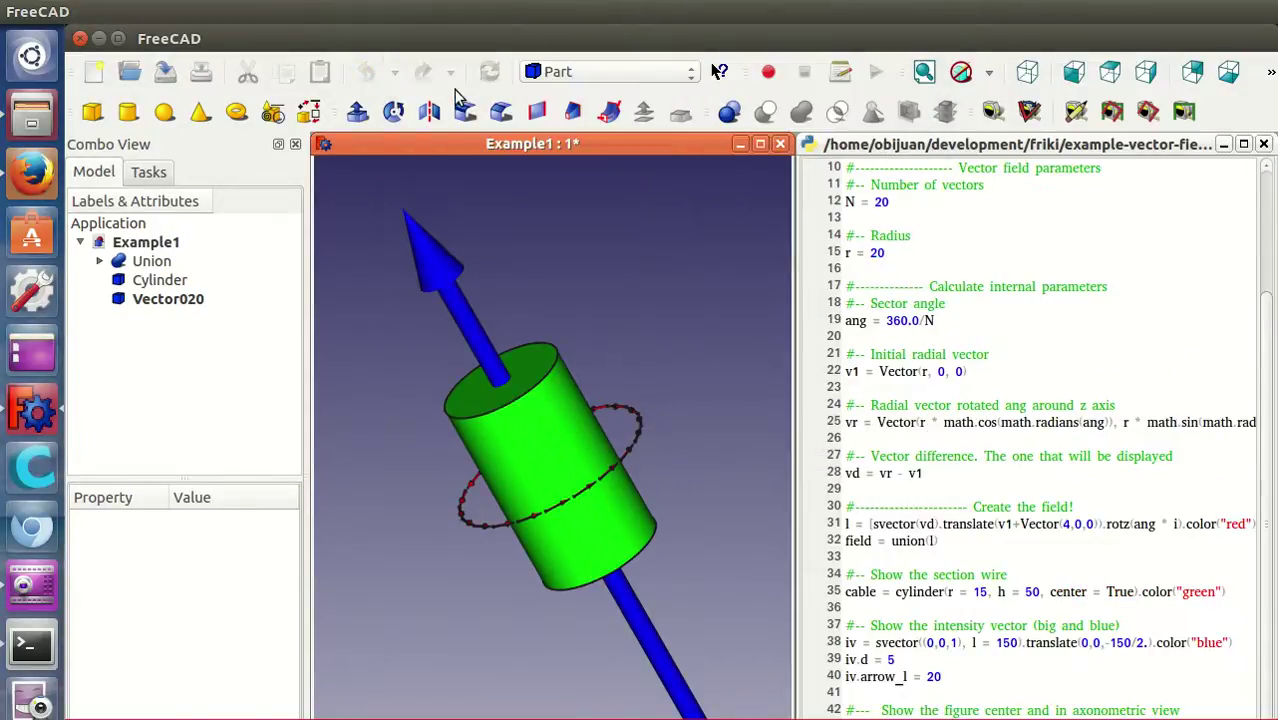
{"action": "left_click", "coordinate": [1169, 437]}
{"action": "scroll", "coordinate": [1169, 437], "scroll_direction": "up", "scroll_amount": 2}
{"action": "scroll", "coordinate": [1169, 437], "scroll_direction": "up", "scroll_amount": 1}
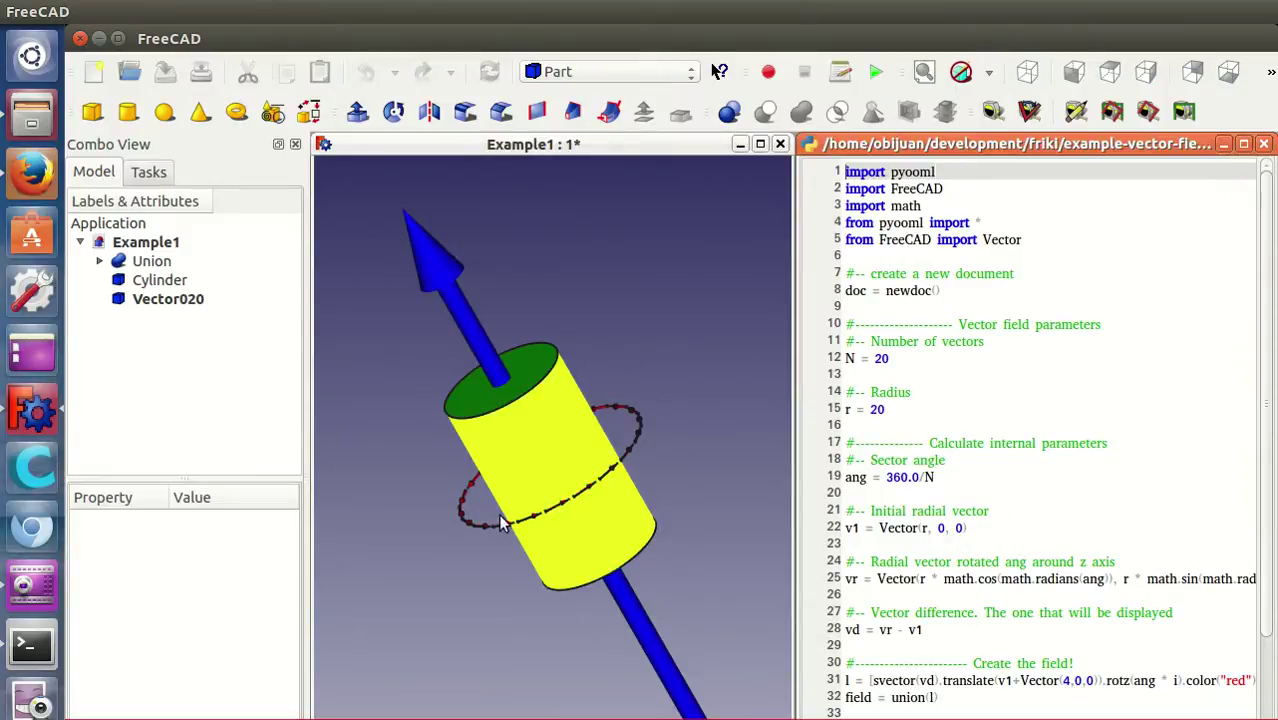
{"action": "left_click", "coordinate": [524, 516]}
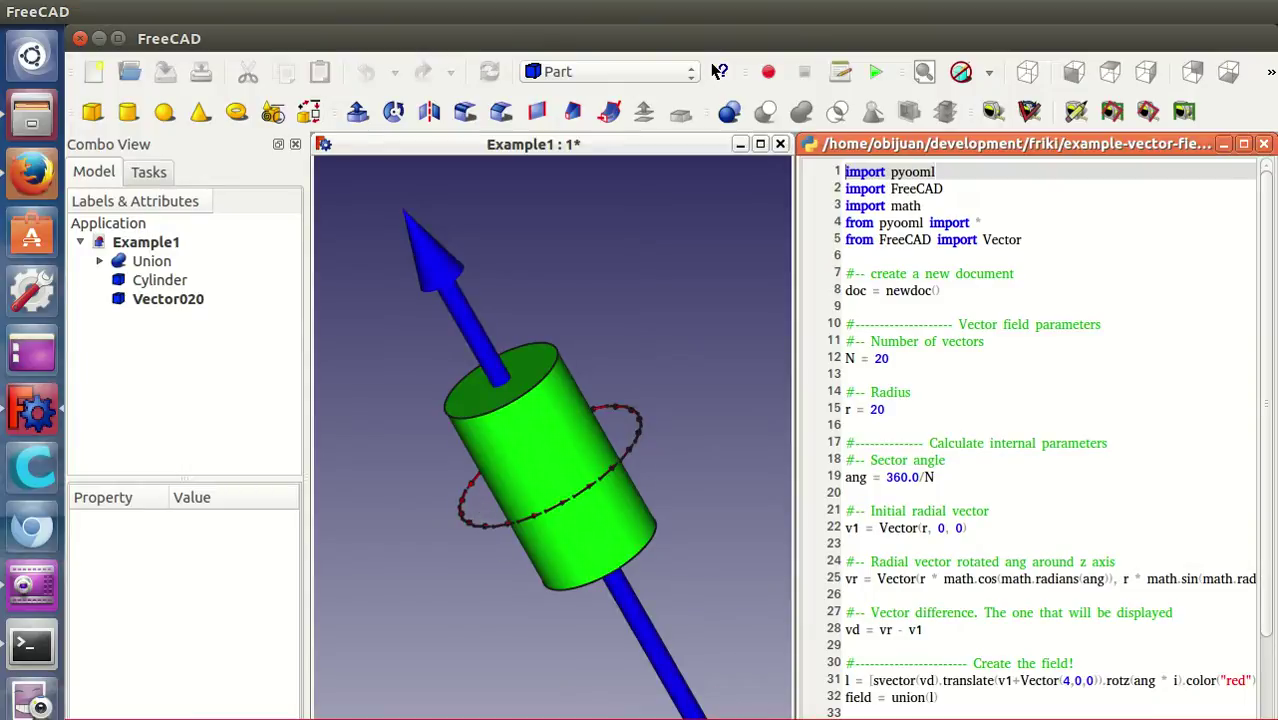
{"action": "key", "text": "ctrl+Tab"}
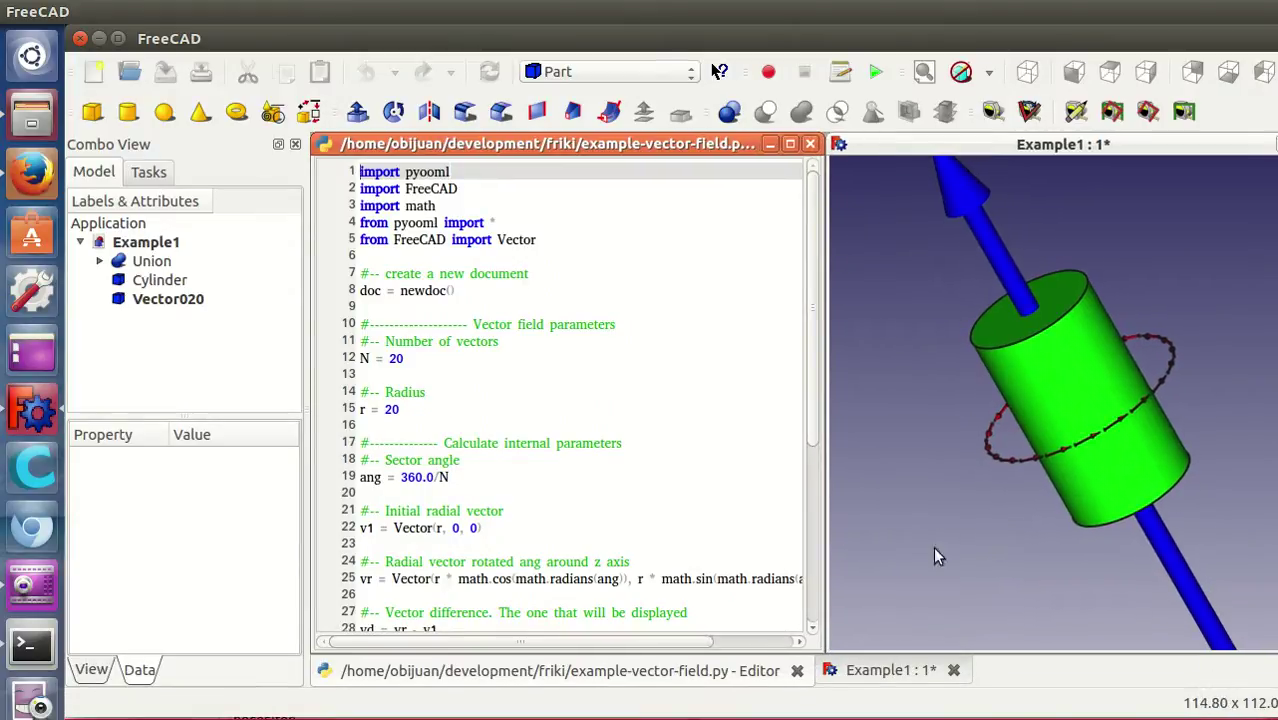
Scroll the script past the Number of vectors line down to field-creation line 31
{"action": "scroll", "coordinate": [965, 477], "scroll_direction": "down", "scroll_amount": 2}
{"action": "scroll", "coordinate": [965, 477], "scroll_direction": "up", "scroll_amount": 2}
{"action": "scroll", "coordinate": [942, 363], "scroll_direction": "down", "scroll_amount": 2}
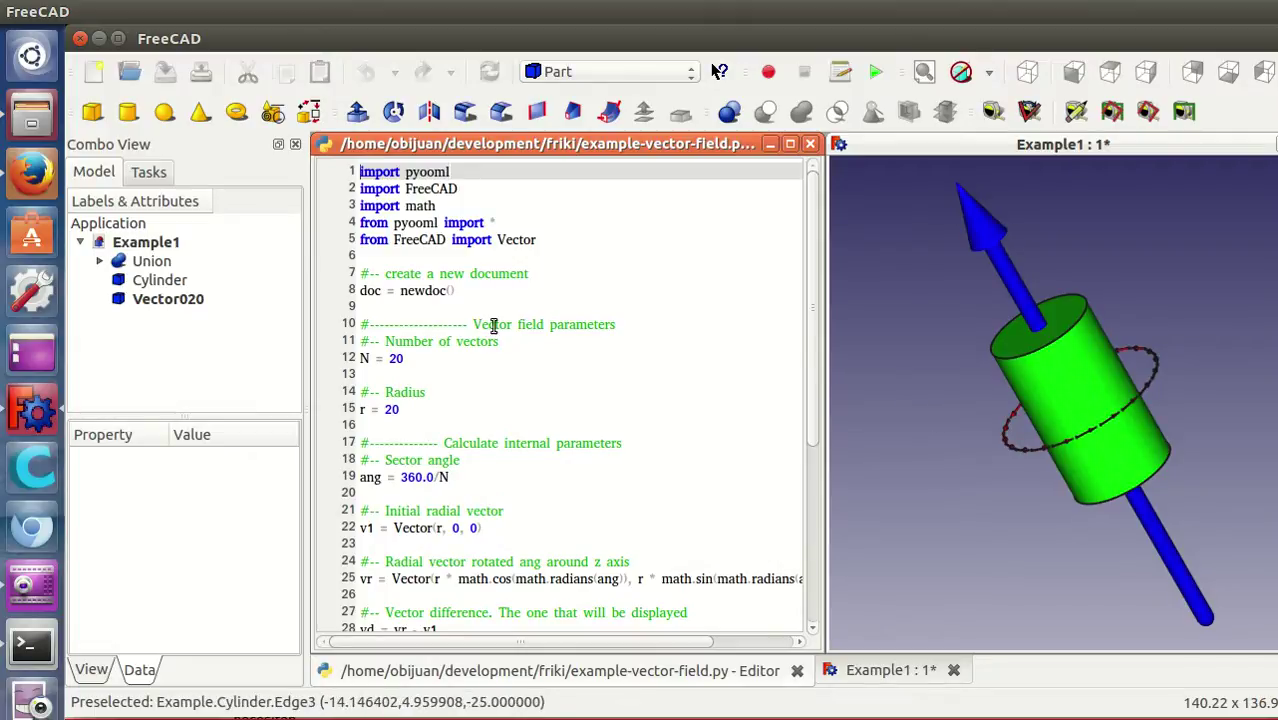
{"action": "left_click", "coordinate": [465, 339]}
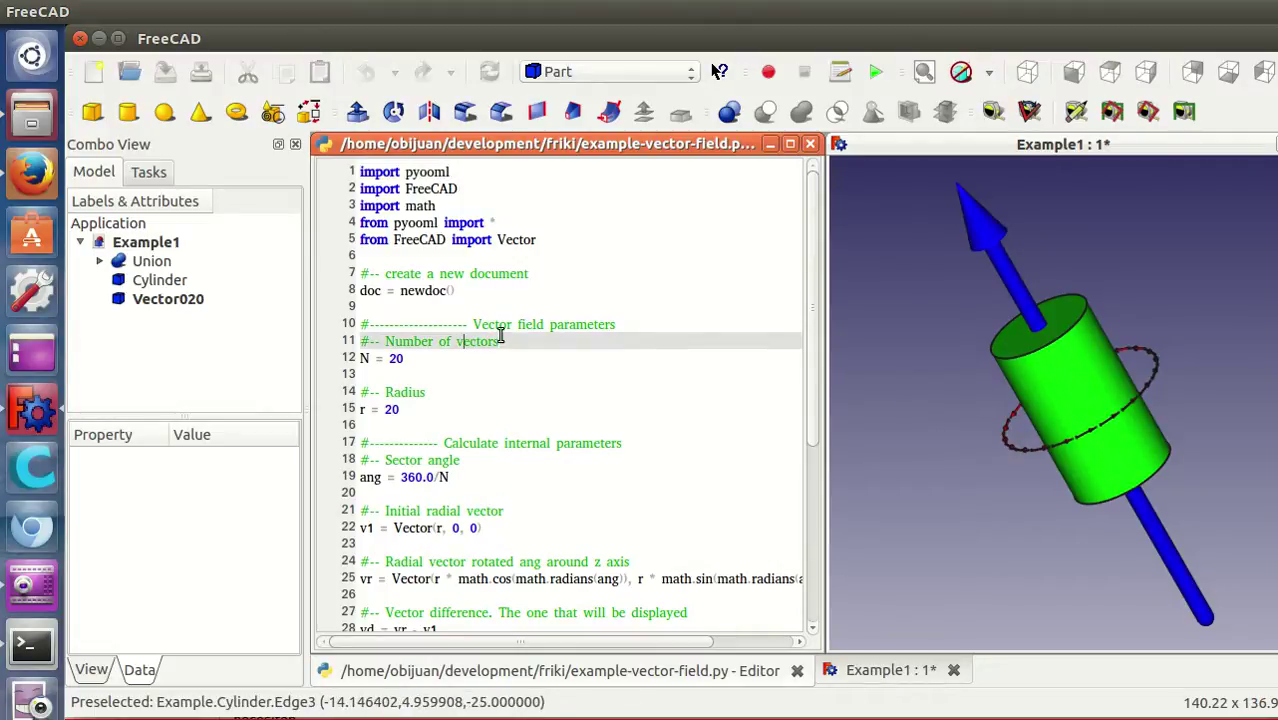
{"action": "scroll", "coordinate": [541, 347], "scroll_direction": "down", "scroll_amount": 1}
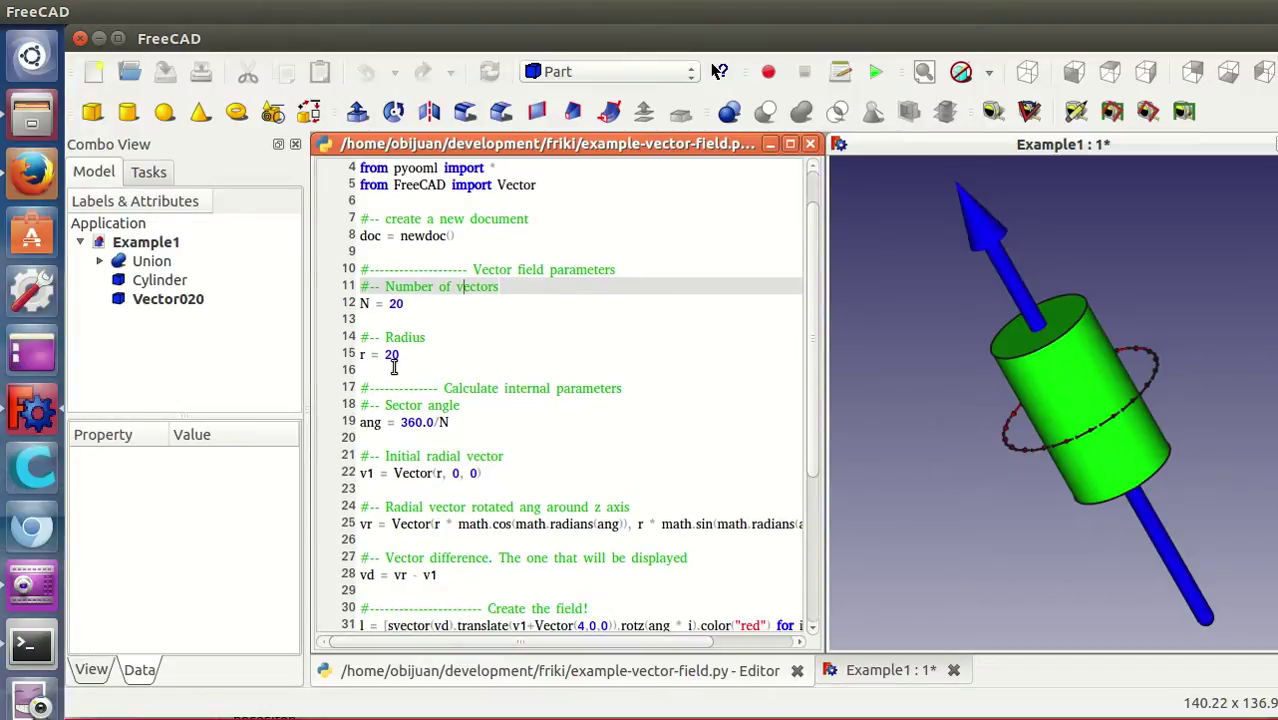
{"action": "scroll", "coordinate": [393, 368], "scroll_direction": "down", "scroll_amount": 2}
{"action": "scroll", "coordinate": [393, 368], "scroll_direction": "down", "scroll_amount": 3}
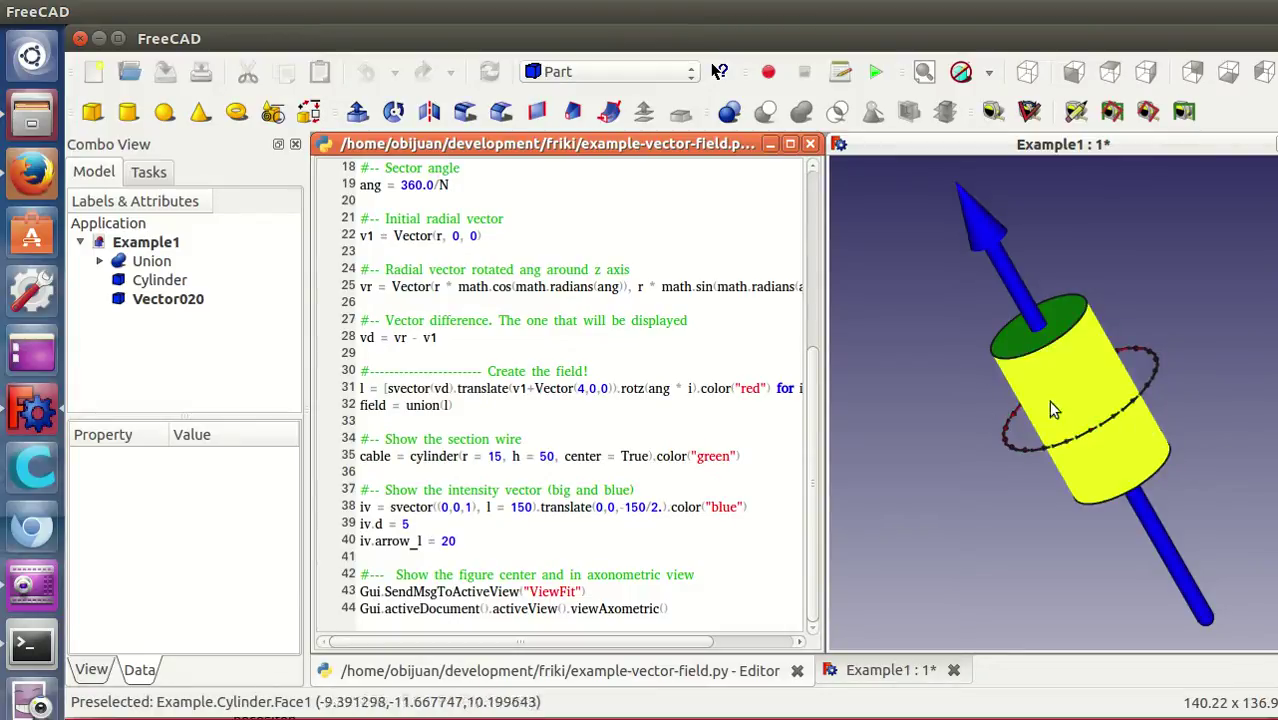
{"action": "left_click_drag", "start_coordinate": [360, 388], "coordinate": [535, 388]}
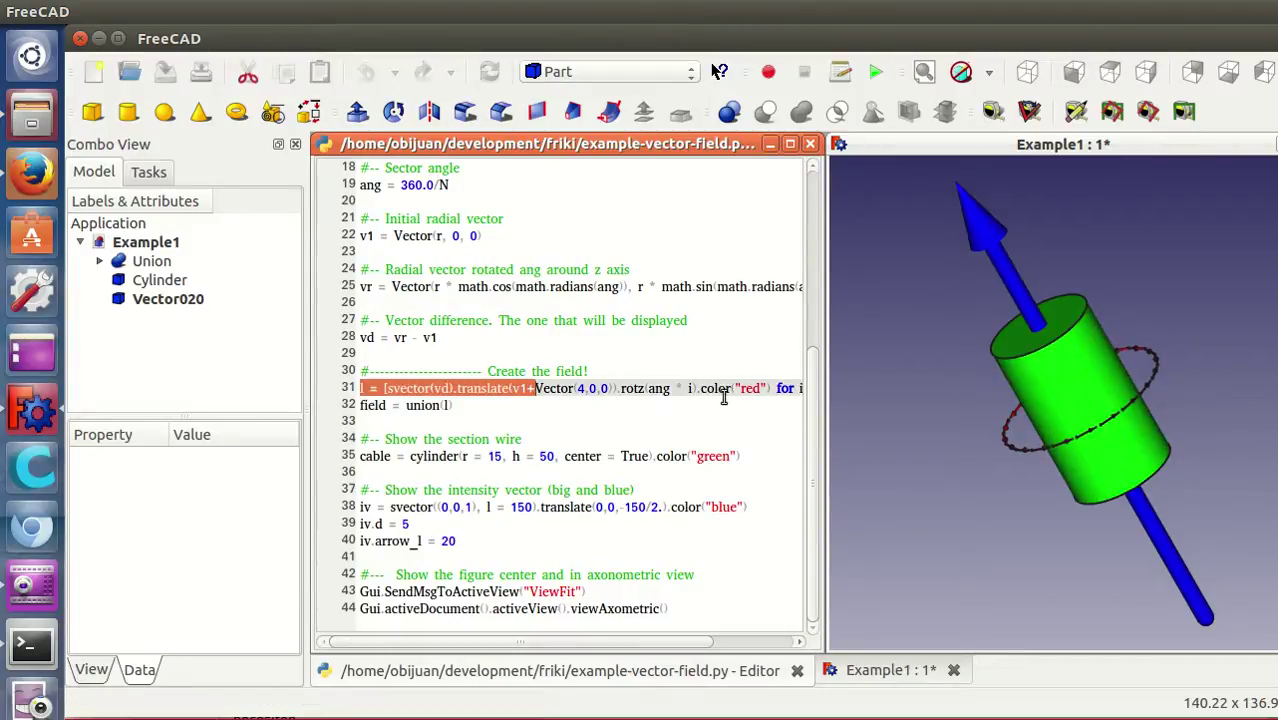
{"action": "left_click", "coordinate": [724, 396]}
Widen the script editor to show full lines, then orbit the Example1 model
{"action": "mouse_move", "coordinate": [826, 362]}
{"action": "left_mouse_down"}
{"action": "mouse_move", "coordinate": [953, 365]}
{"action": "mouse_move", "coordinate": [924, 362]}
{"action": "left_mouse_up"}
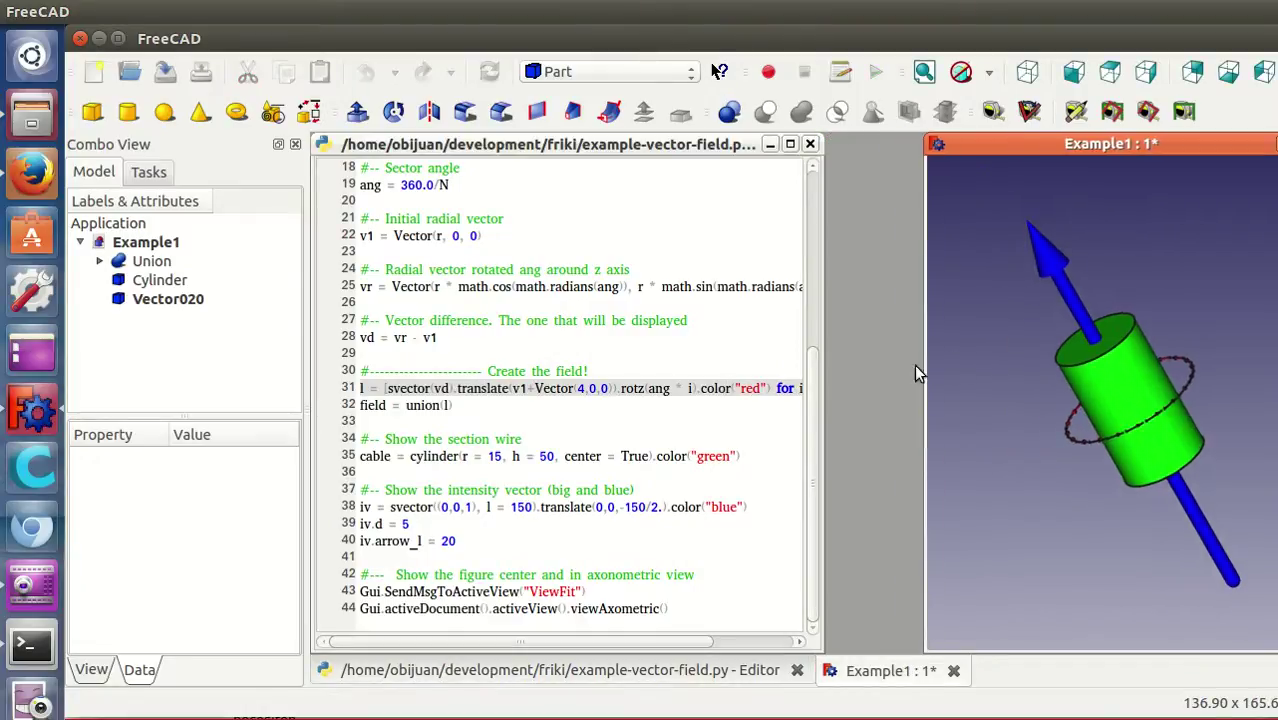
{"action": "left_click_drag", "start_coordinate": [824, 354], "coordinate": [921, 349]}
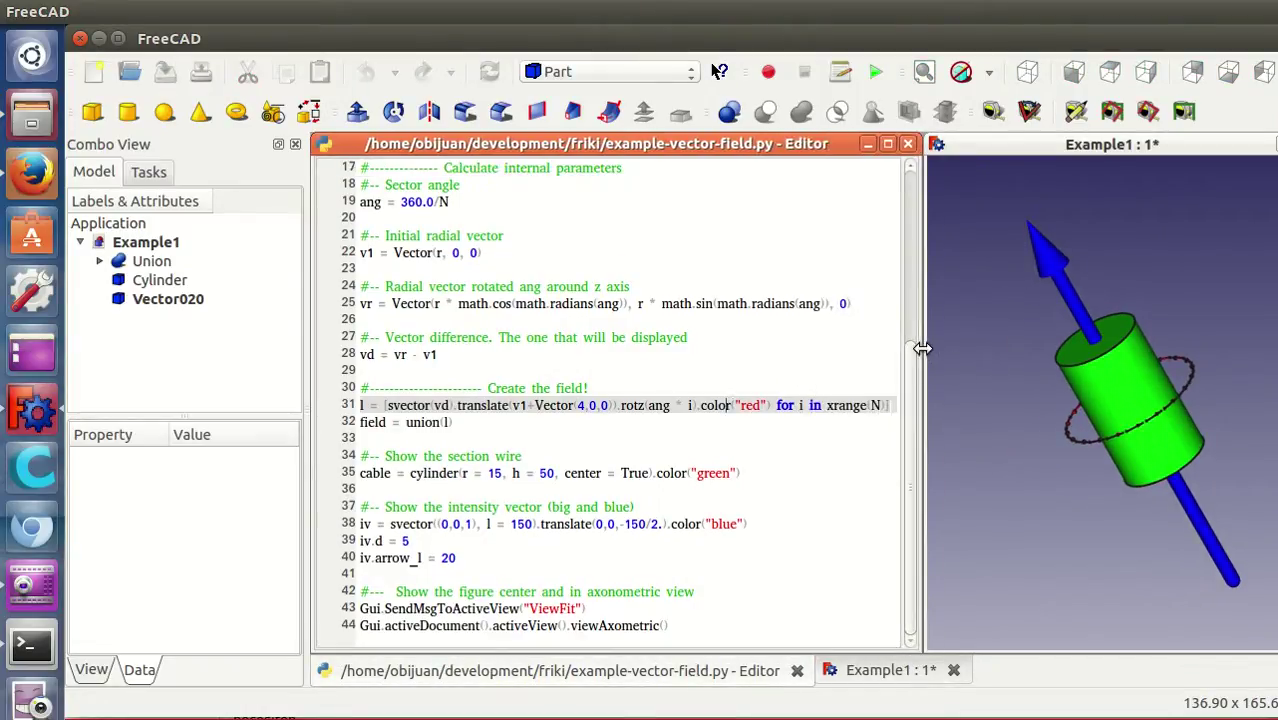
{"action": "left_click", "coordinate": [414, 406]}
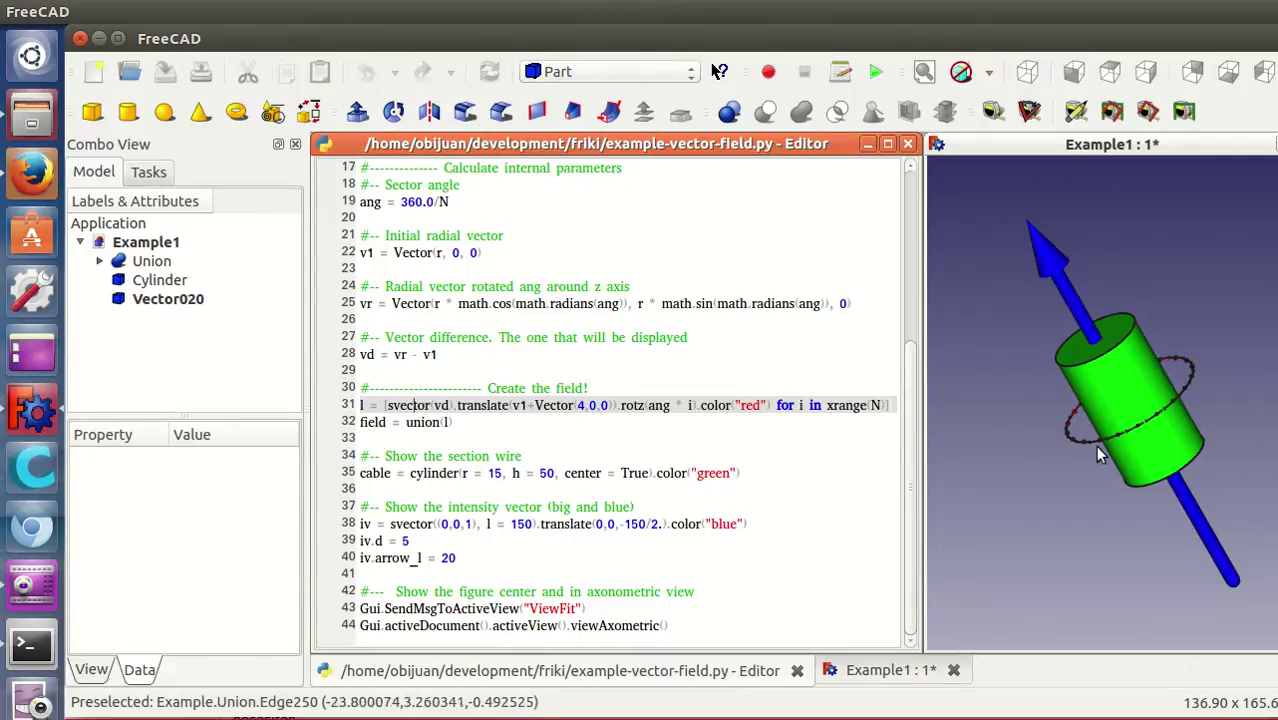
{"action": "left_click", "coordinate": [461, 459]}
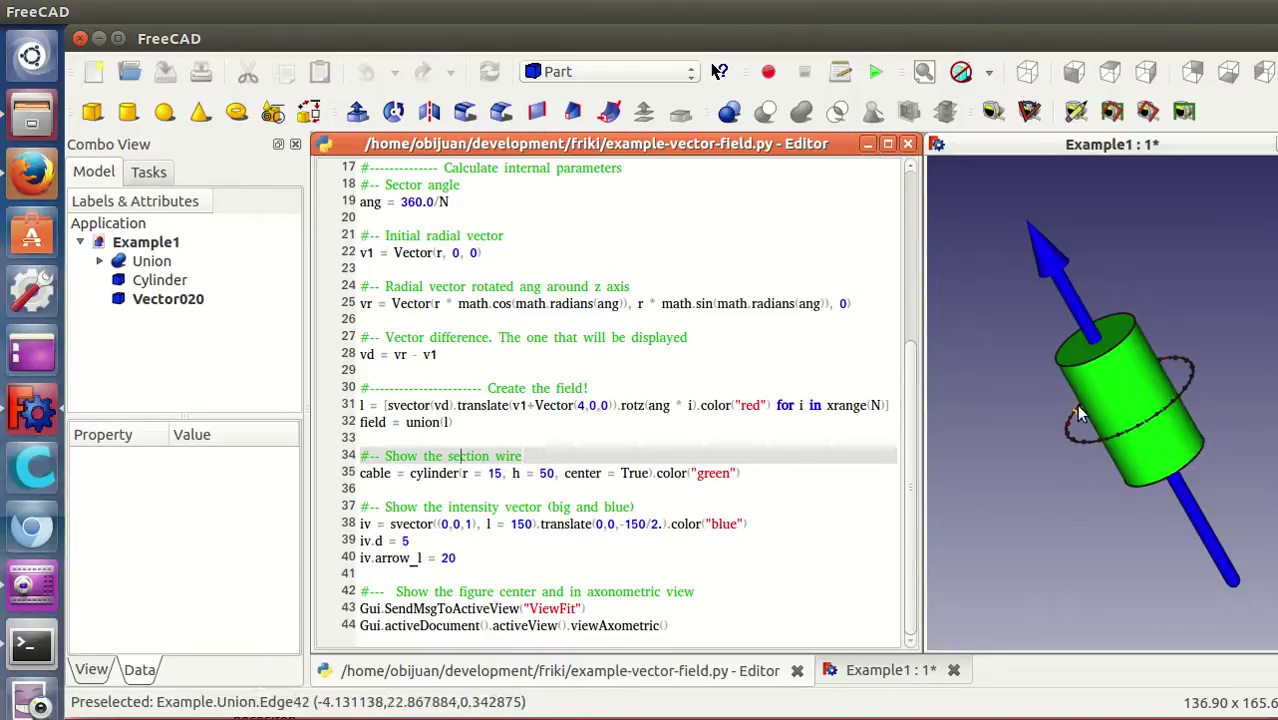
{"action": "left_click", "coordinate": [1022, 405]}
{"action": "middle_click_drag", "start_coordinate": [1060, 421], "coordinate": [1020, 402]}
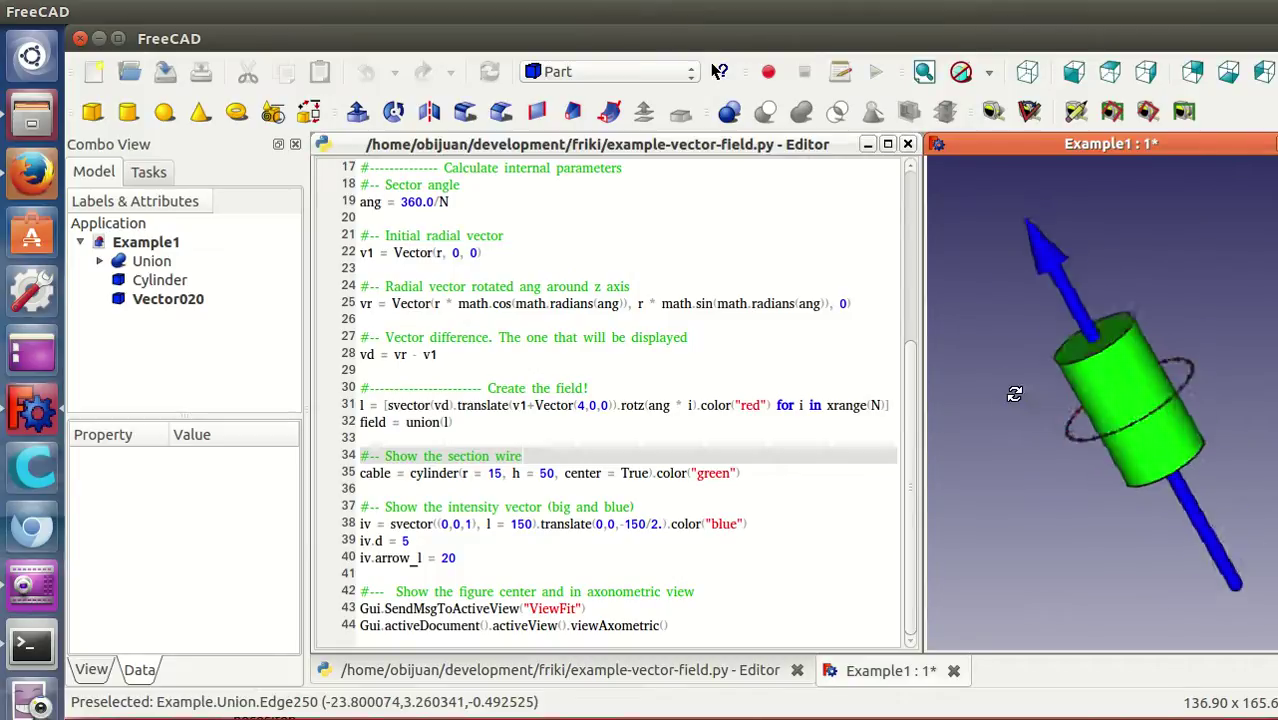